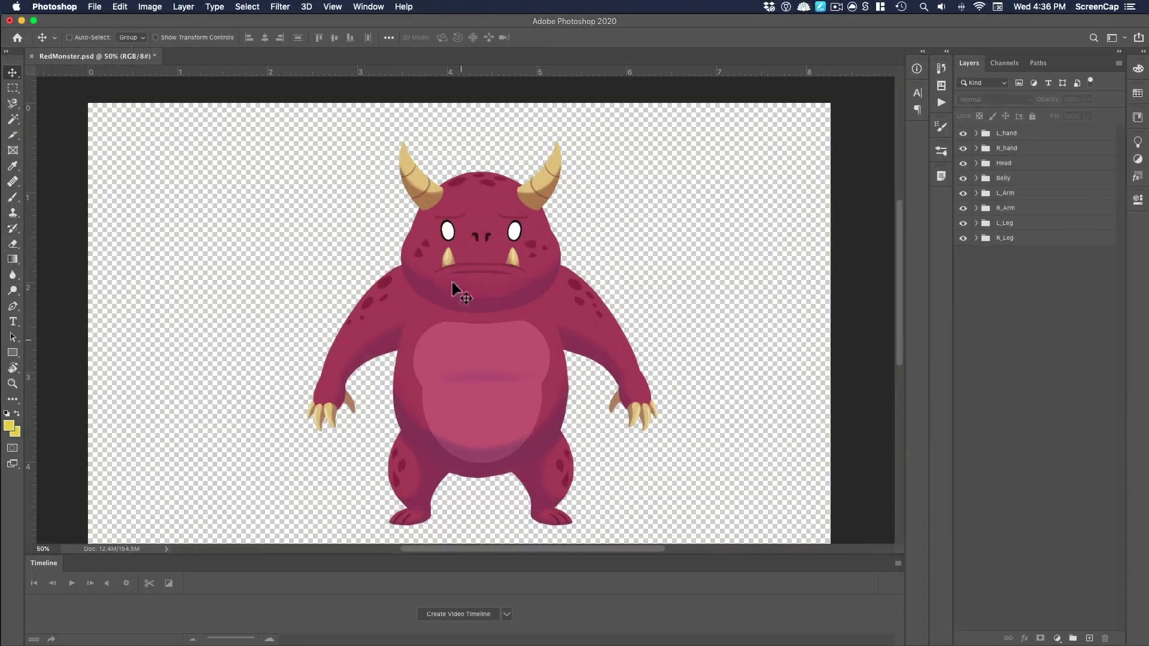
Step: Inspect the monster's Photoshop layer structure by temporarily hiding the Belly and L_Arm groups and checking layers inside the Head group
click(963, 178)
click(963, 192)
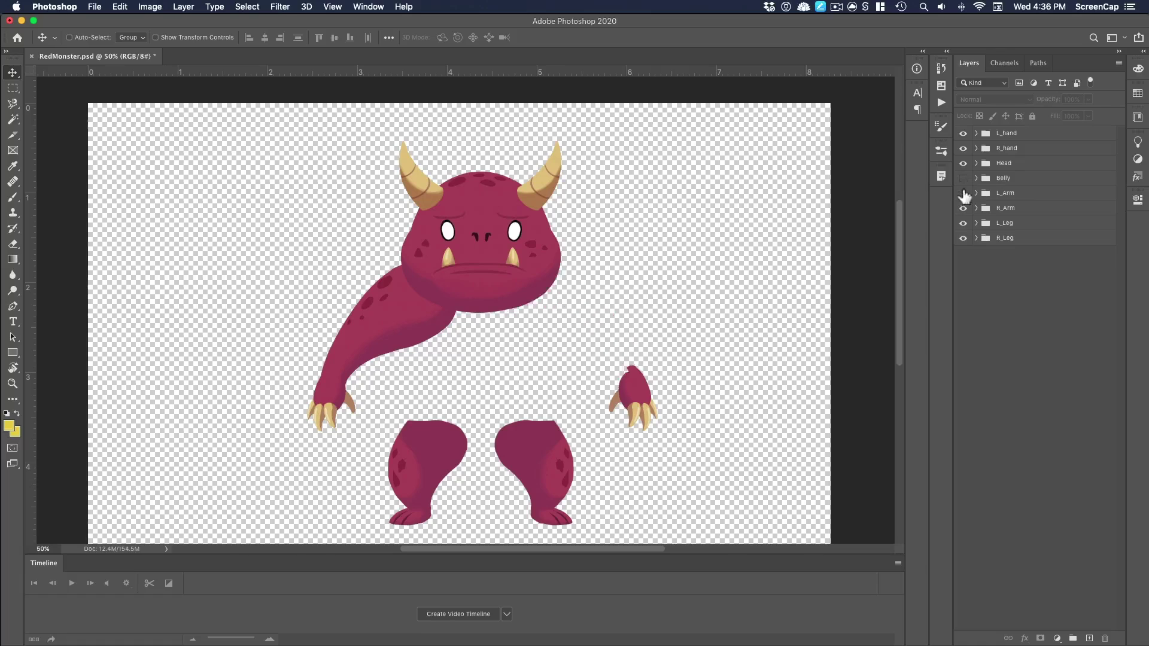
click(963, 192)
click(976, 163)
click(965, 212)
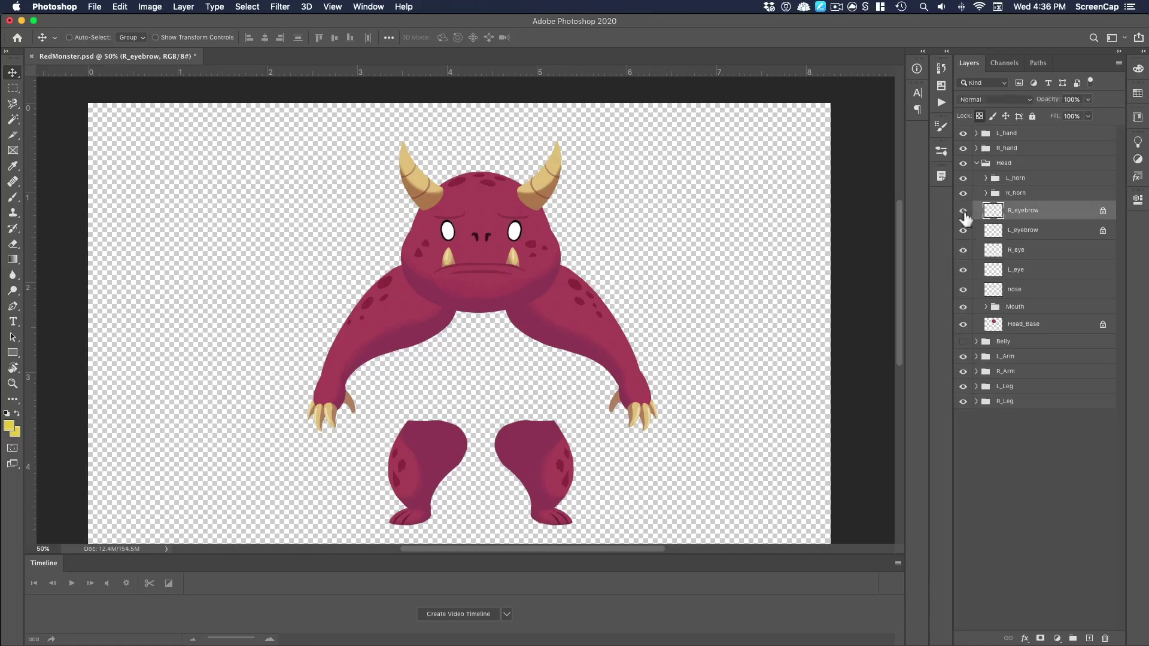
mouse_move(966, 217)
mouse_down()
mouse_move(963, 272)
mouse_move(963, 210)
mouse_up()
click(963, 290)
click(963, 290)
click(963, 341)
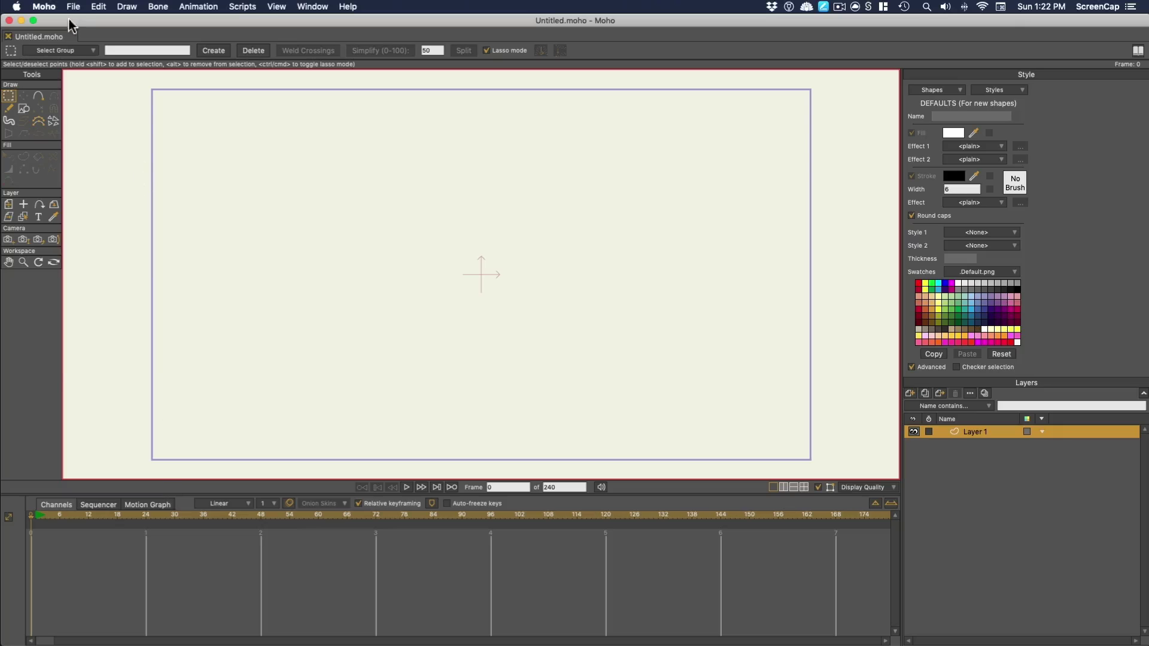
Step: Switch to Moho and import RedMonster.psd as an image using Layers to PNGs, storing the PNG files in the Photoshop folder
click(73, 9)
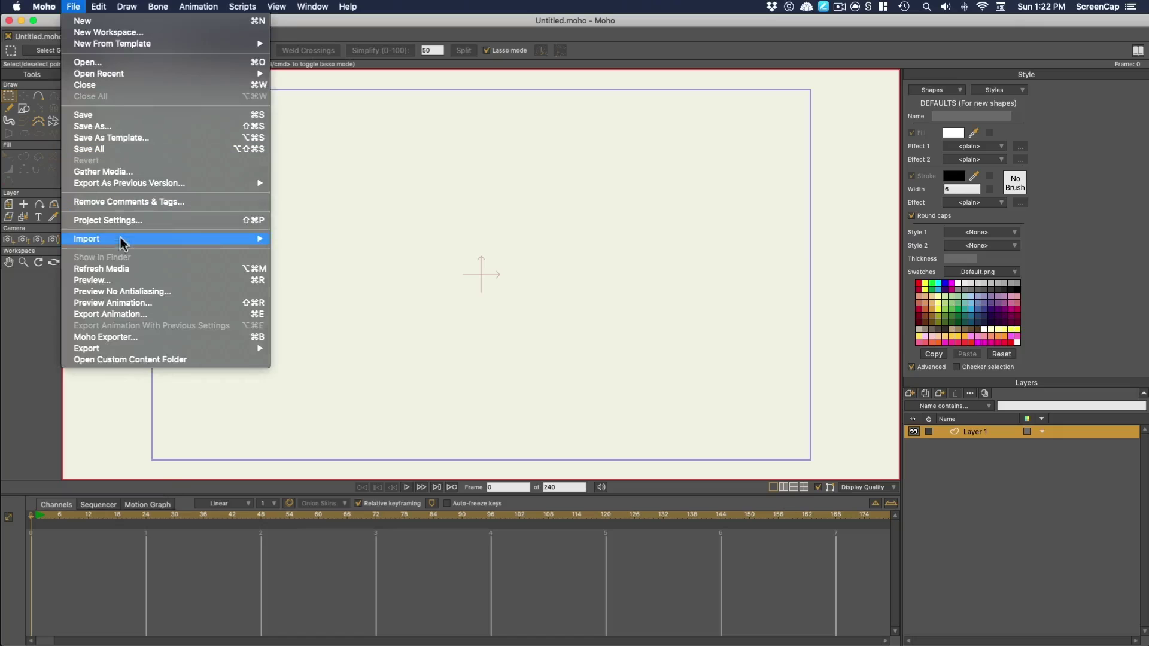
mouse_move(120, 238)
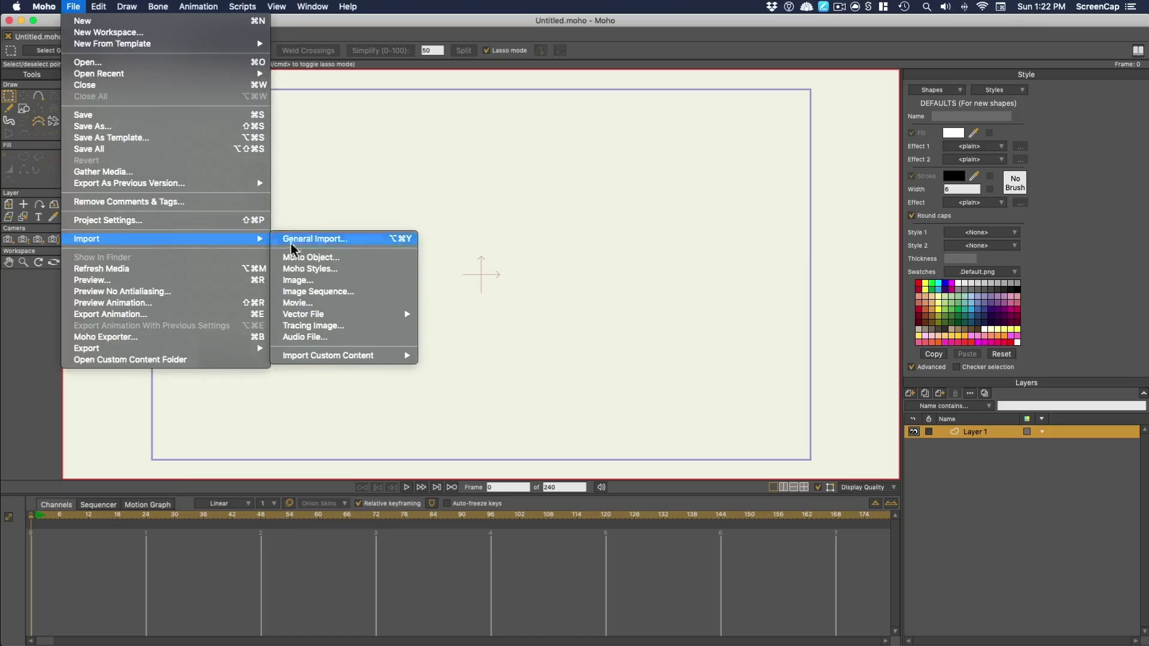
click(310, 280)
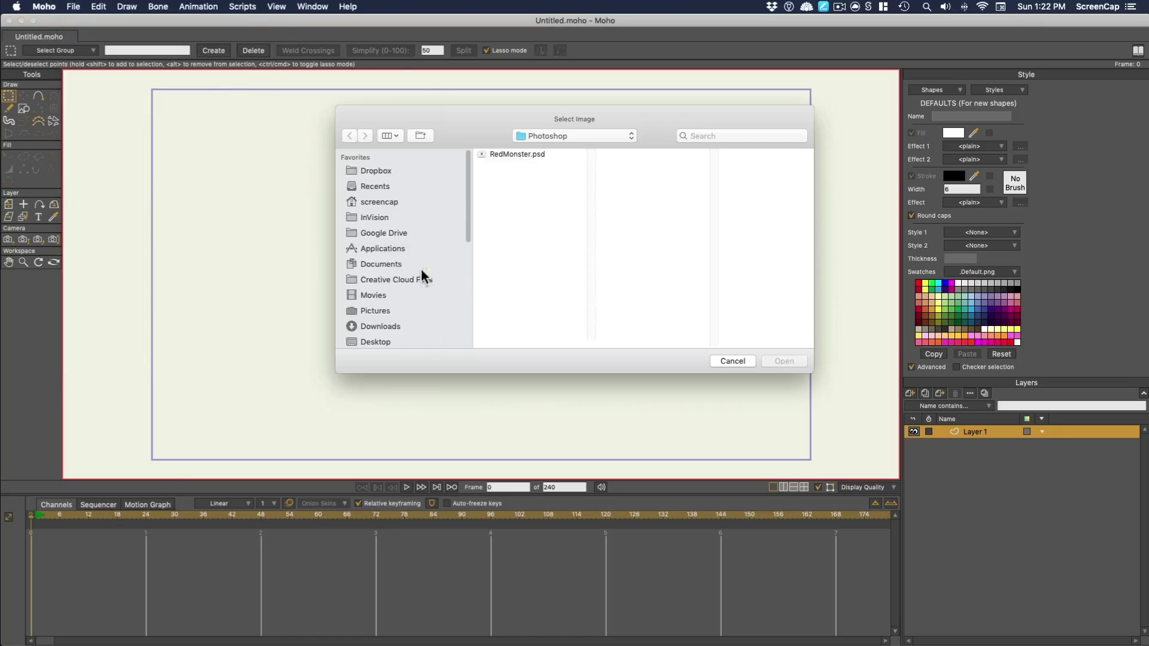
click(508, 154)
click(785, 361)
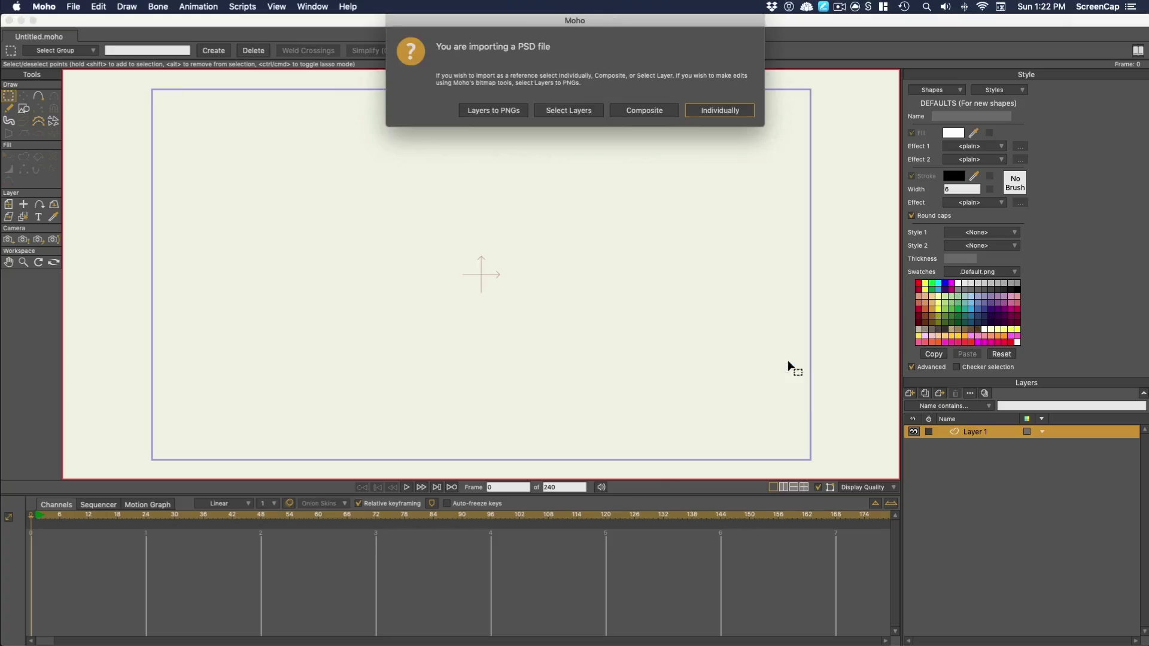
drag(577, 27, 553, 101)
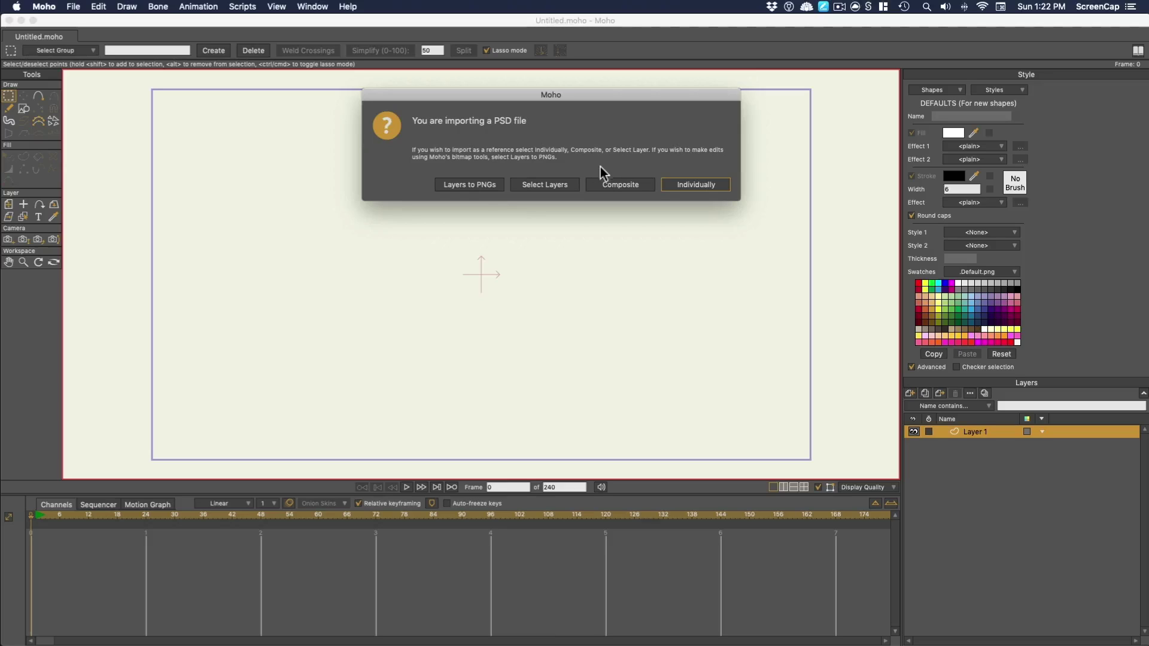
click(477, 185)
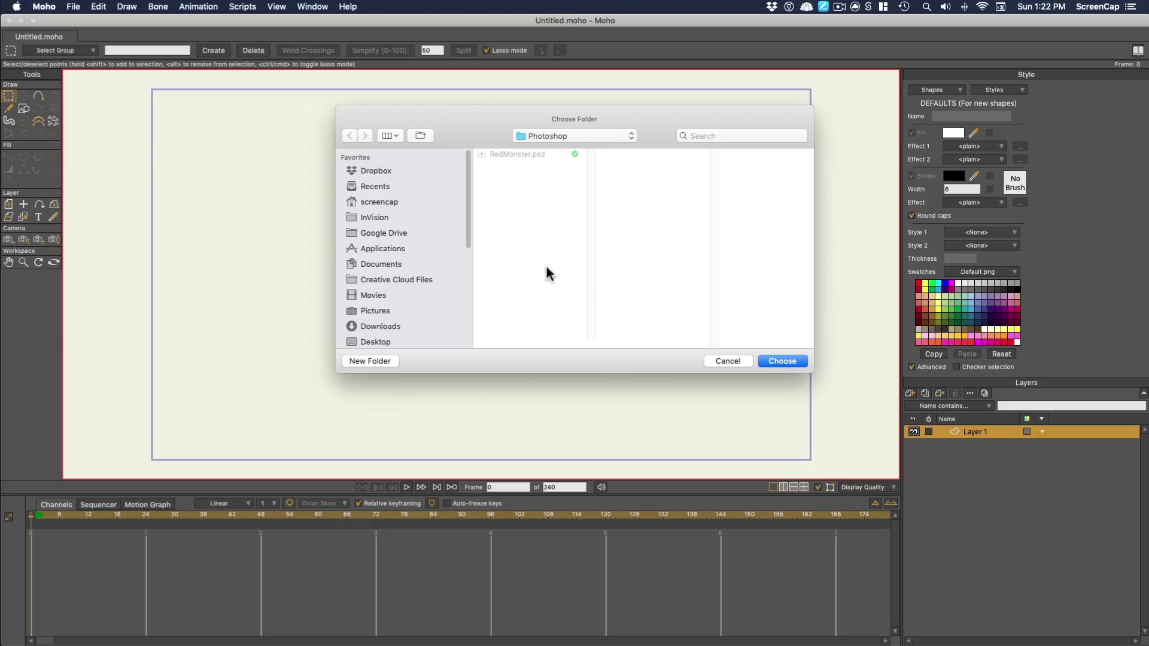
click(782, 361)
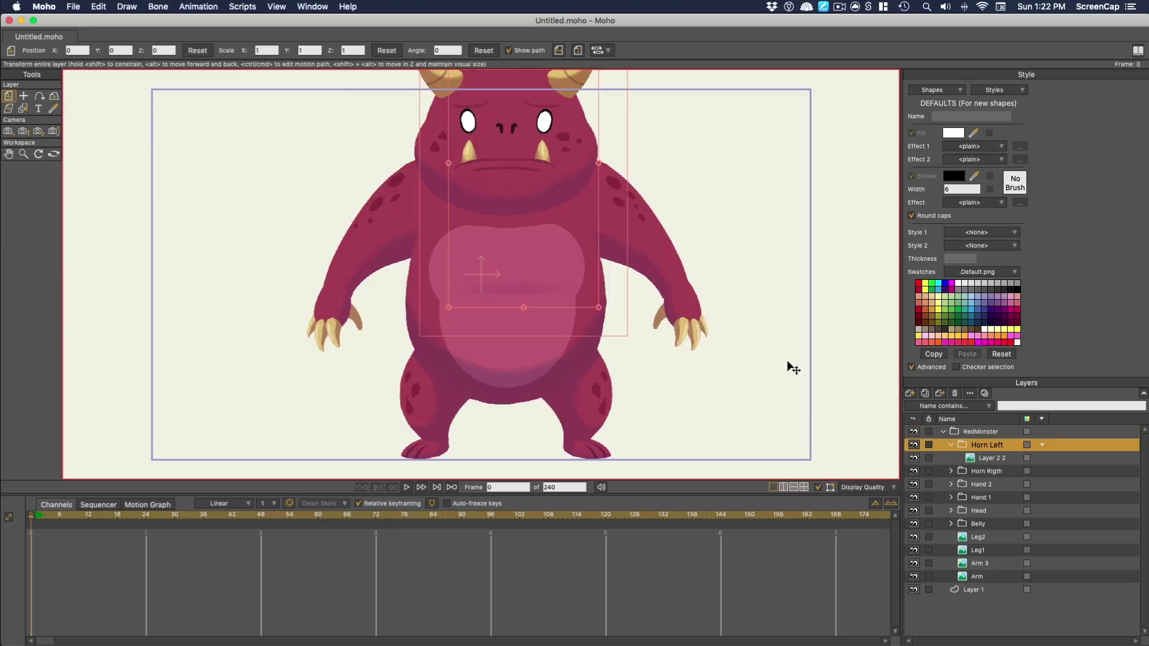
Step: Reveal the source PNG of Layer 2 2 from the Horn Left group in Finder and look through its folder
right_click(972, 463)
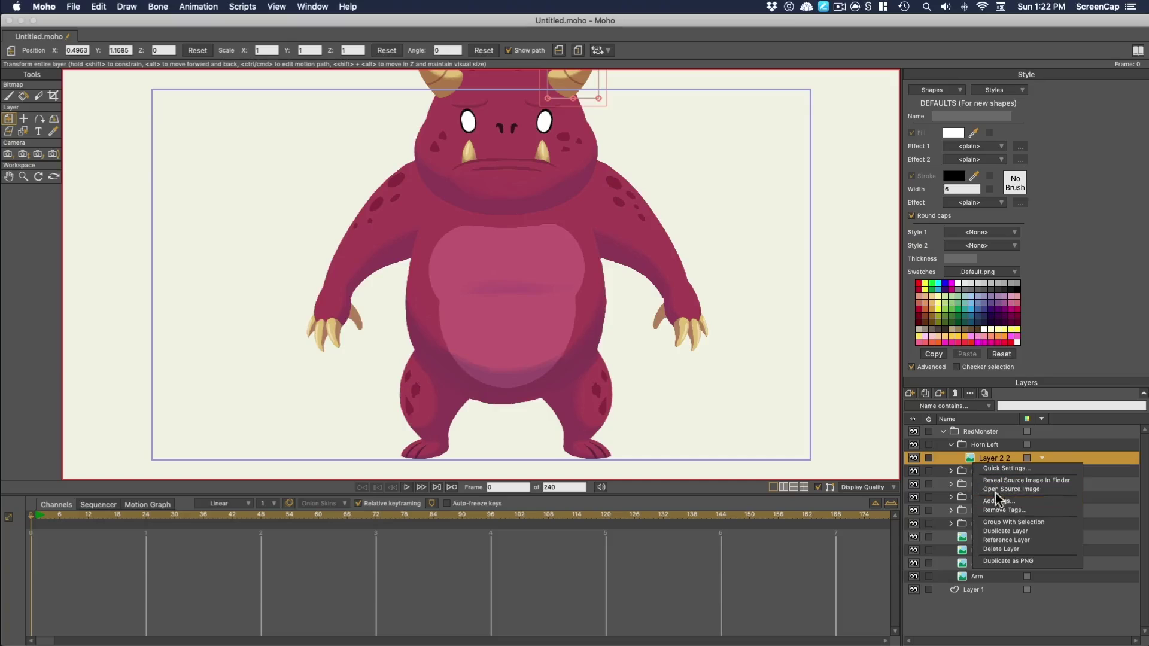
click(1024, 479)
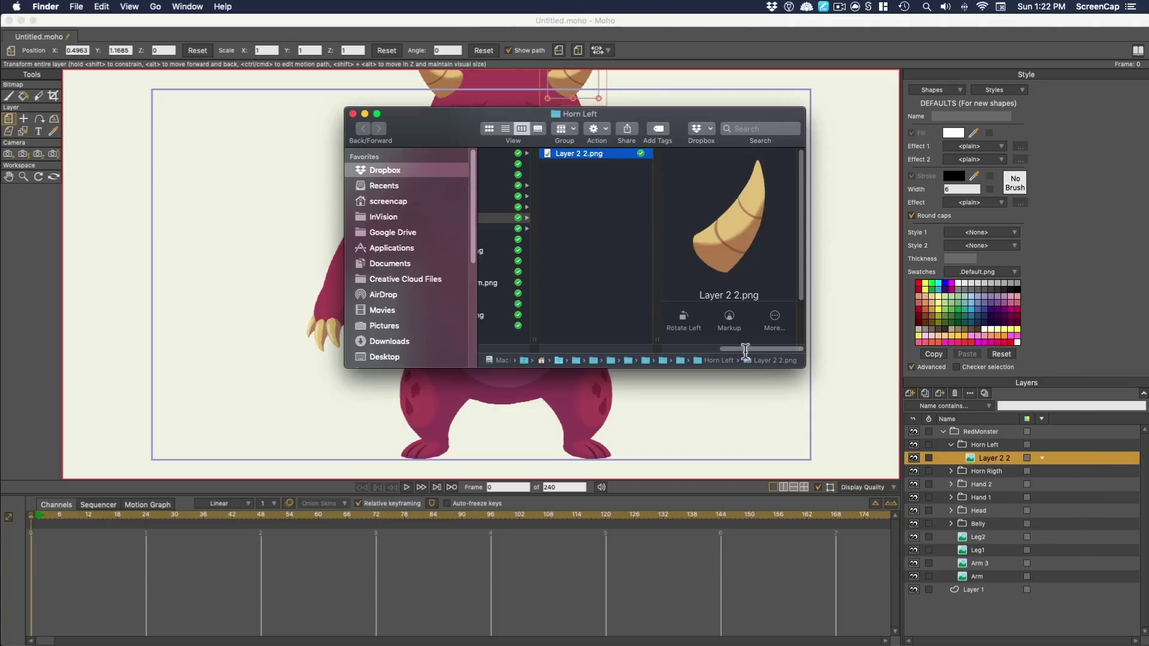
mouse_move(718, 348)
mouse_down()
mouse_move(666, 353)
mouse_move(721, 348)
mouse_up()
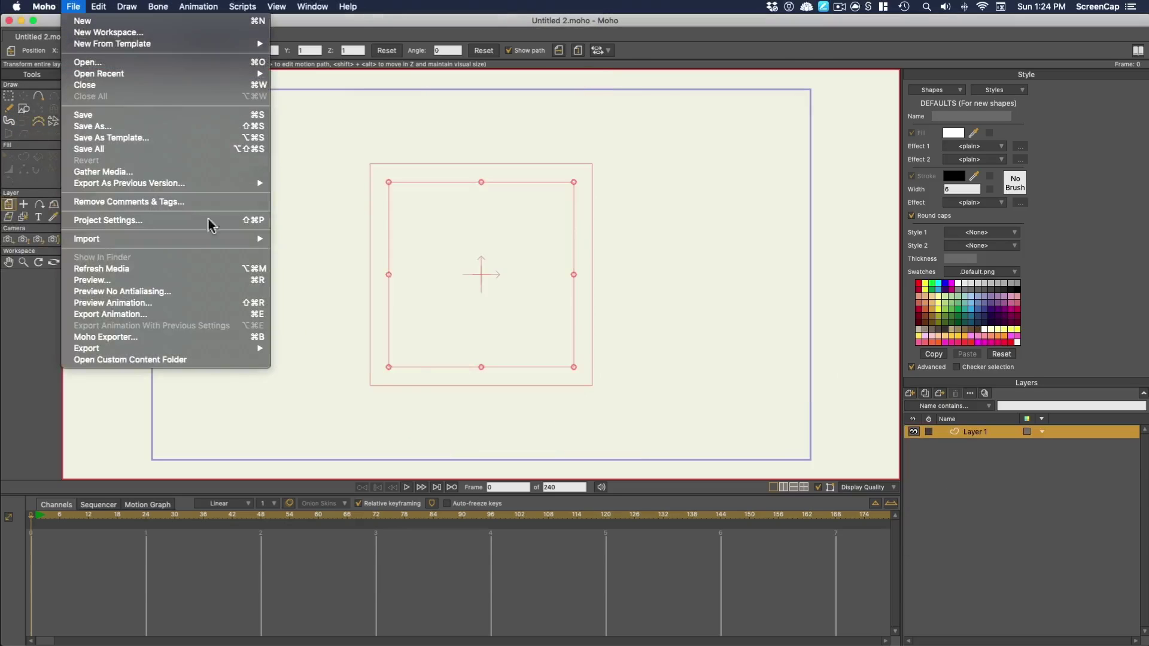
Step: Try importing RedMonster.psd with the Select Layers option and browse its layer list
mouse_move(258, 239)
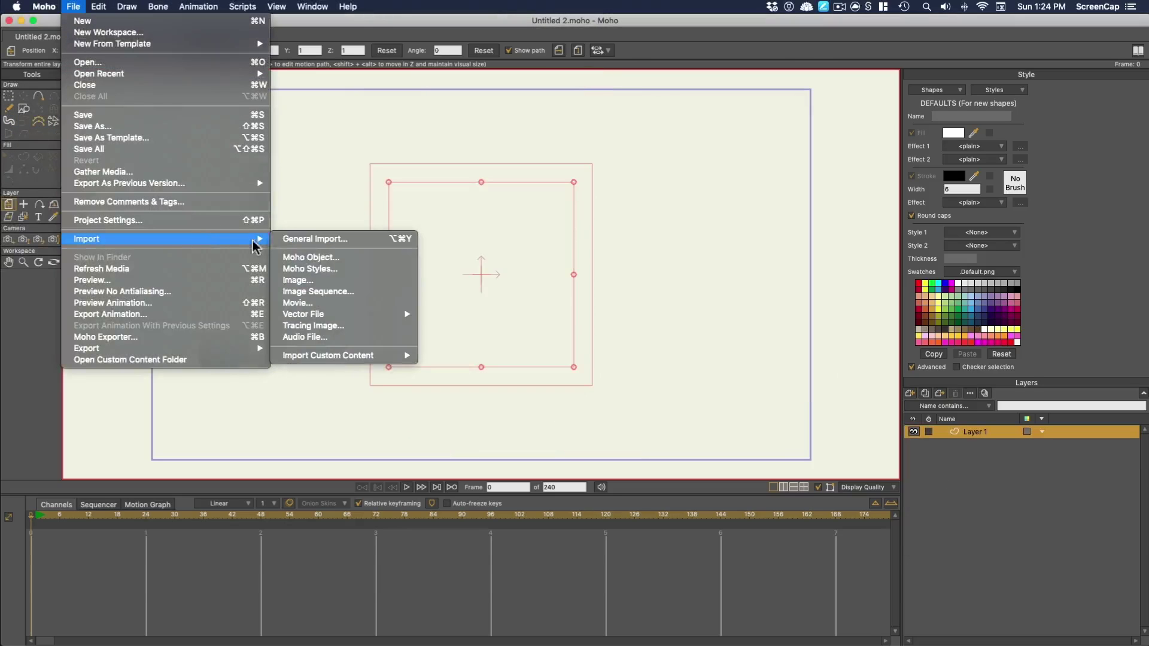
click(342, 271)
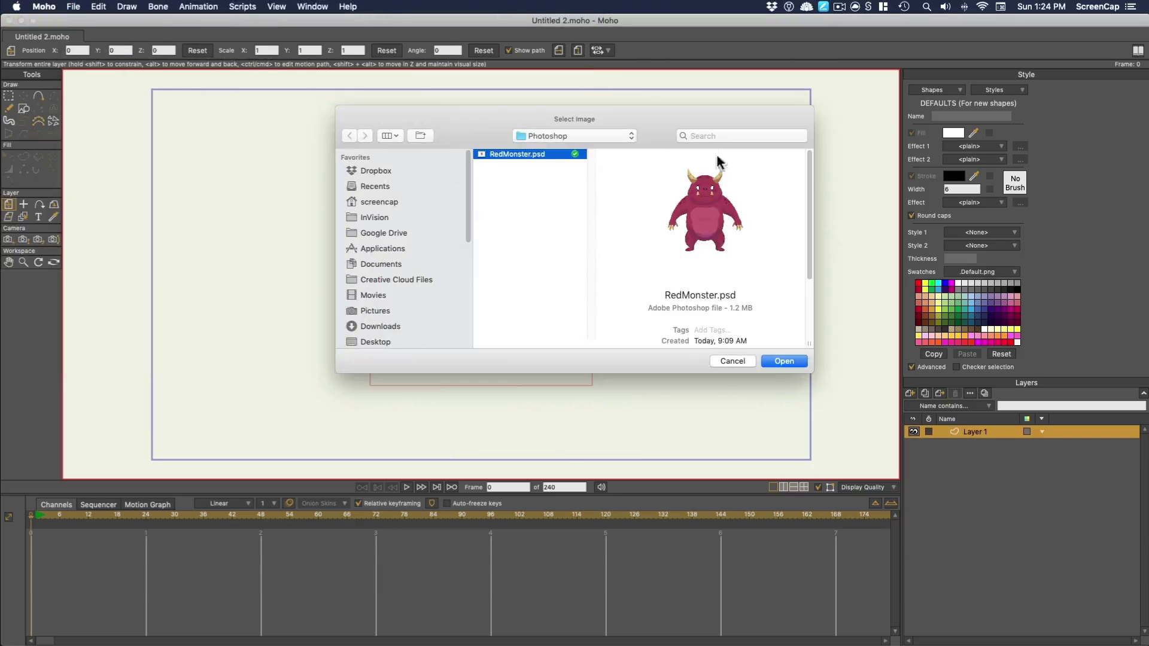
click(784, 360)
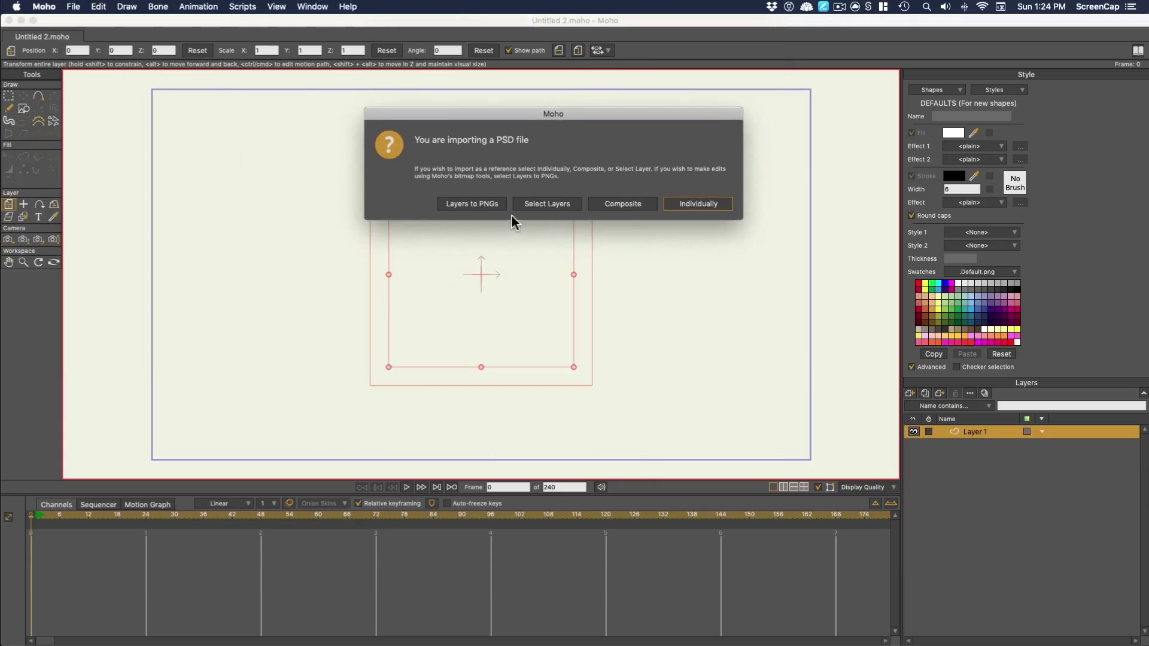
click(552, 206)
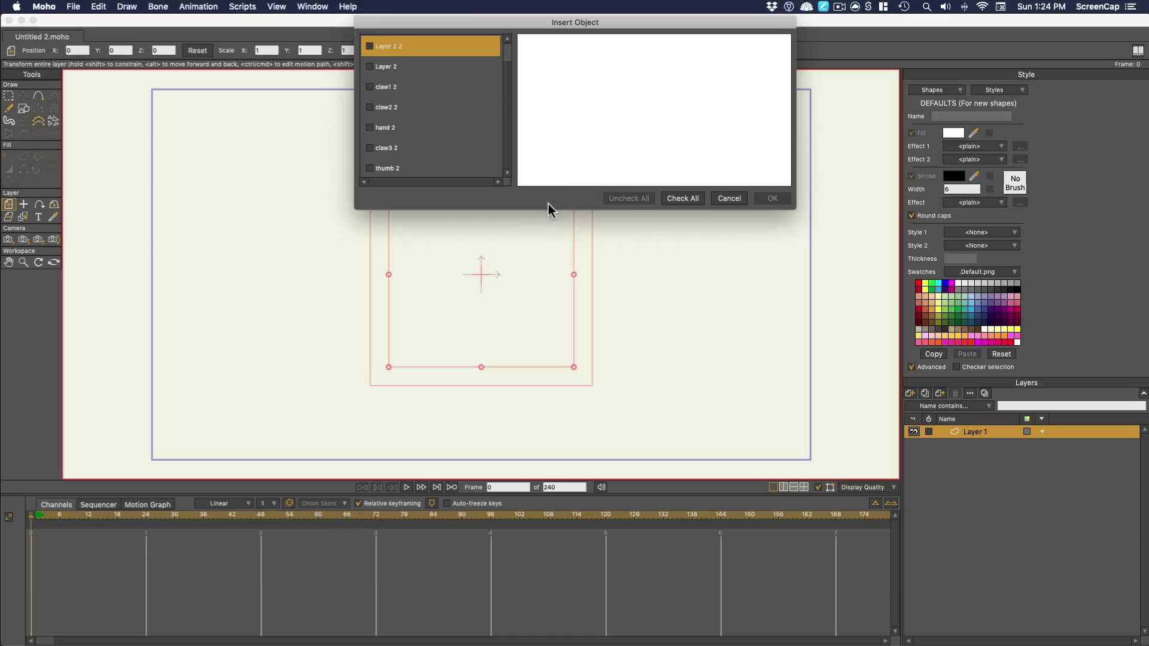
mouse_move(511, 52)
mouse_down()
mouse_move(516, 164)
mouse_move(512, 49)
mouse_up()
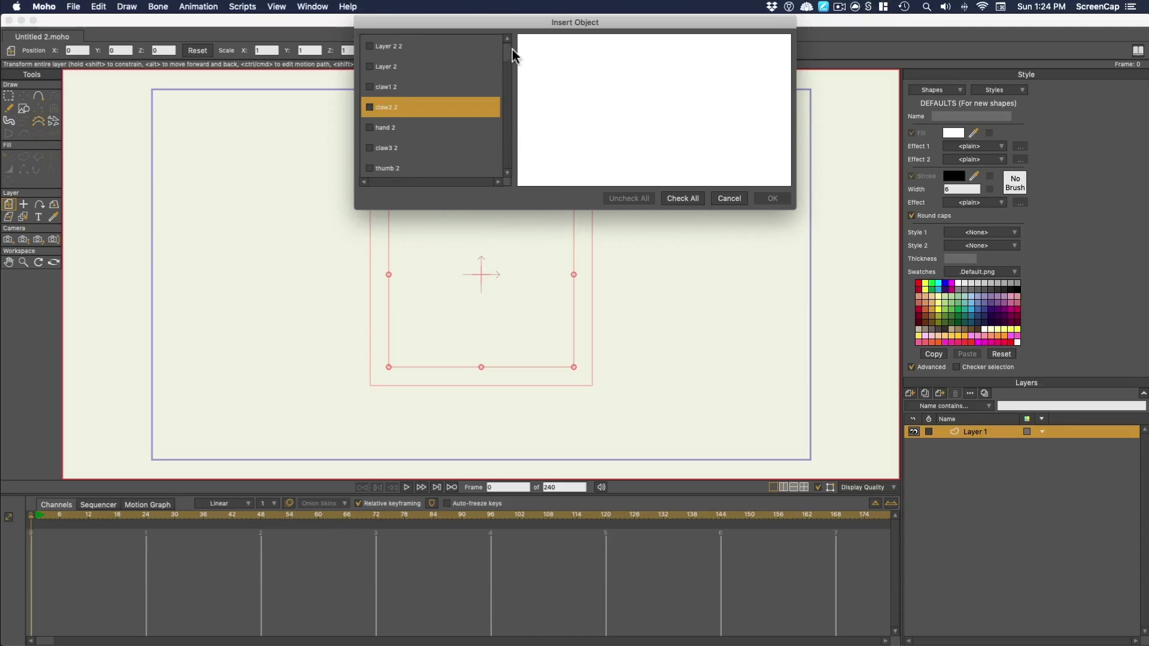
click(728, 198)
Step: Import RedMonster.psd as a single composite image layer
click(73, 6)
mouse_move(143, 235)
click(349, 263)
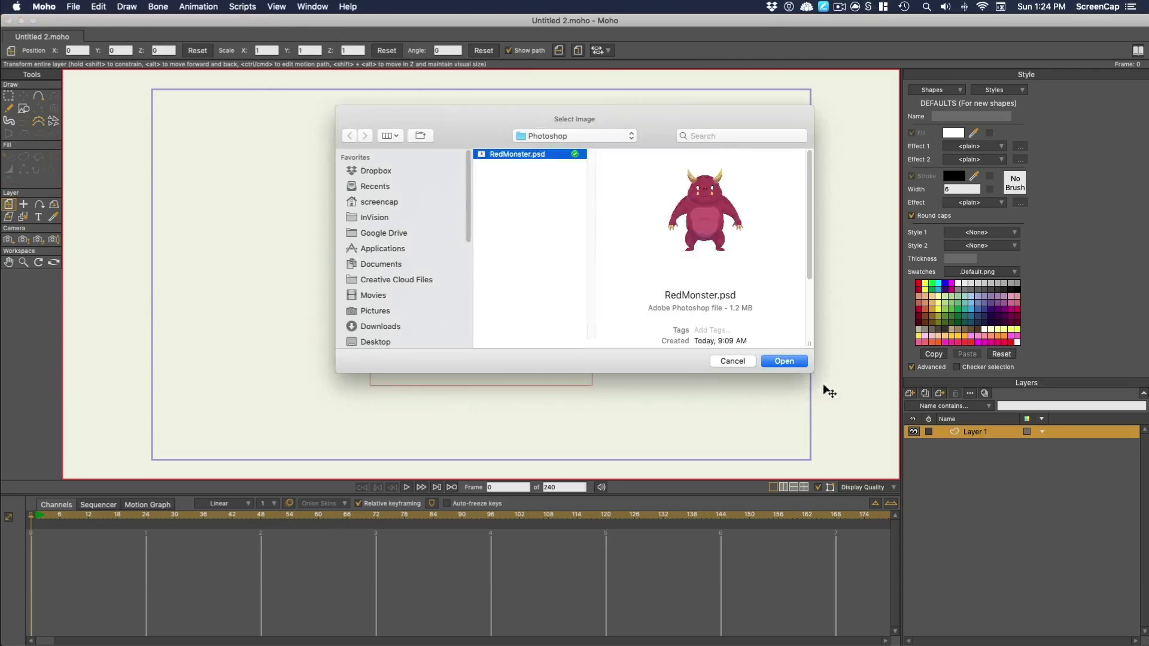
click(788, 361)
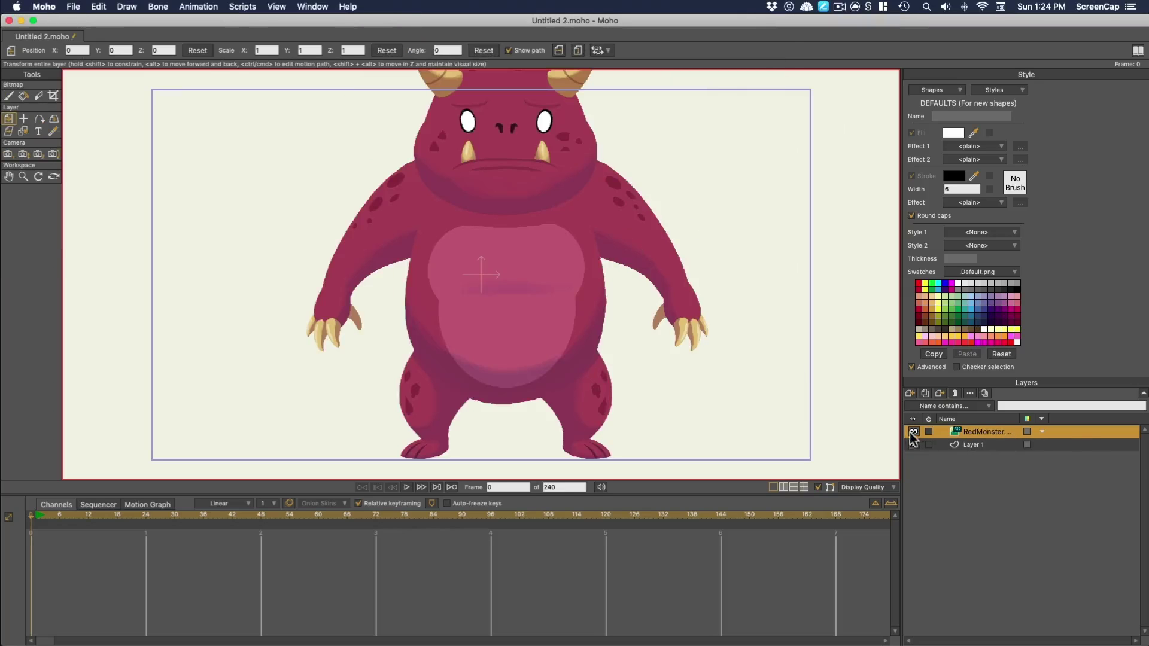
scroll(546, 174, down, 1)
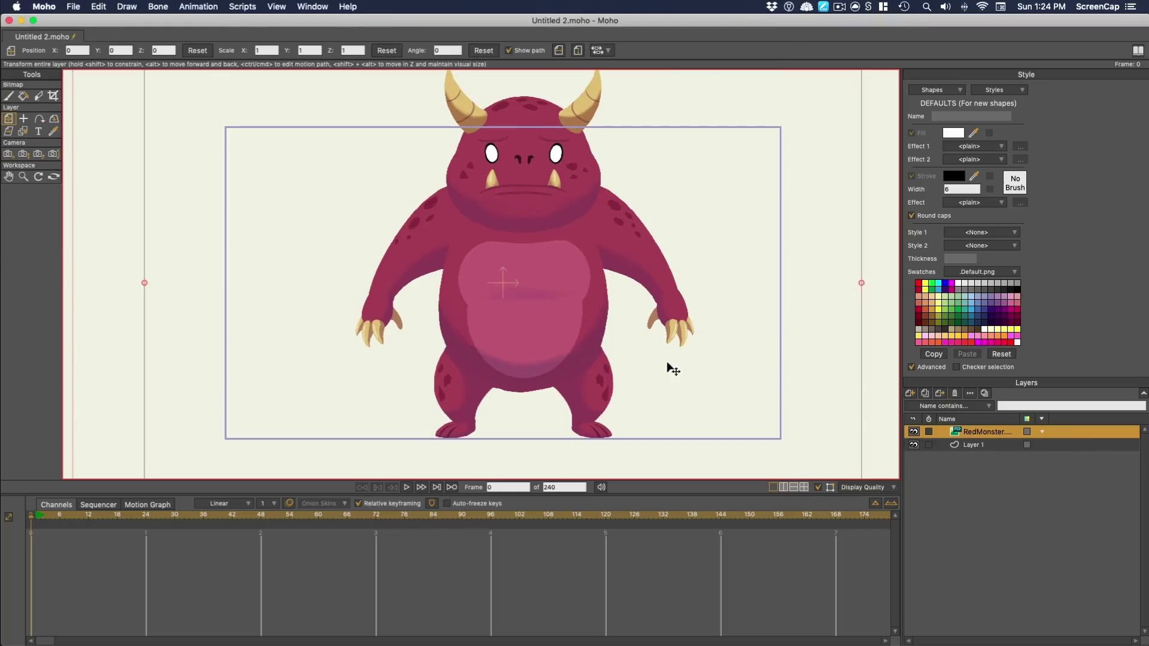
Step: Open the source image of the composite RedMonster layer and delete that layer from the project
right_click(958, 434)
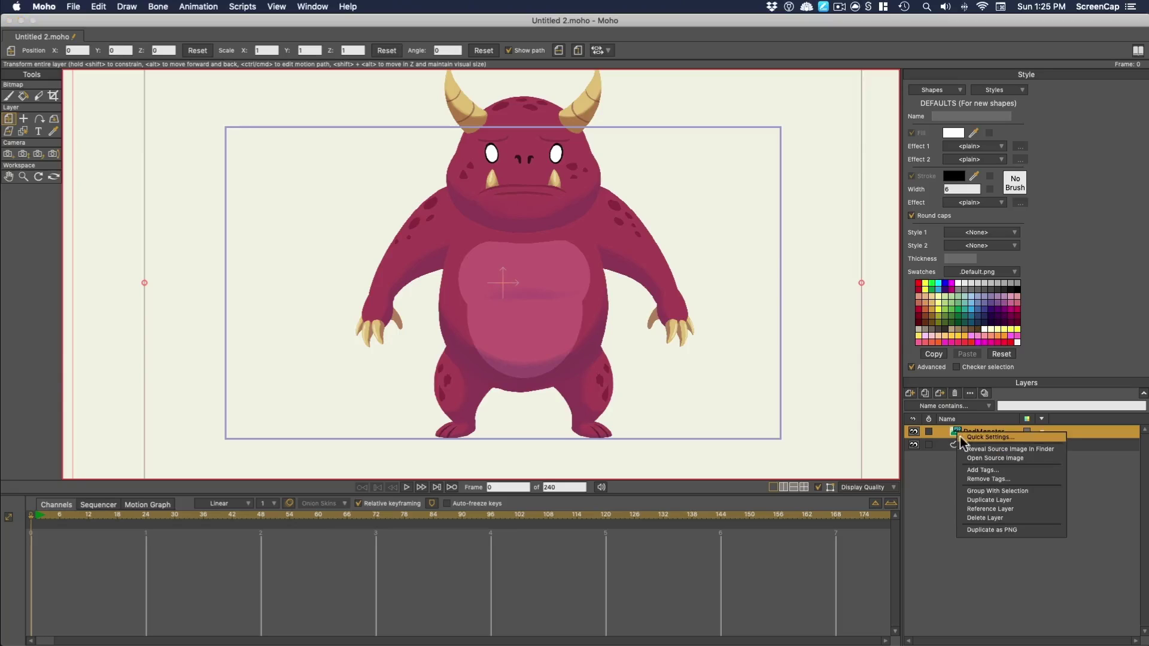
click(987, 459)
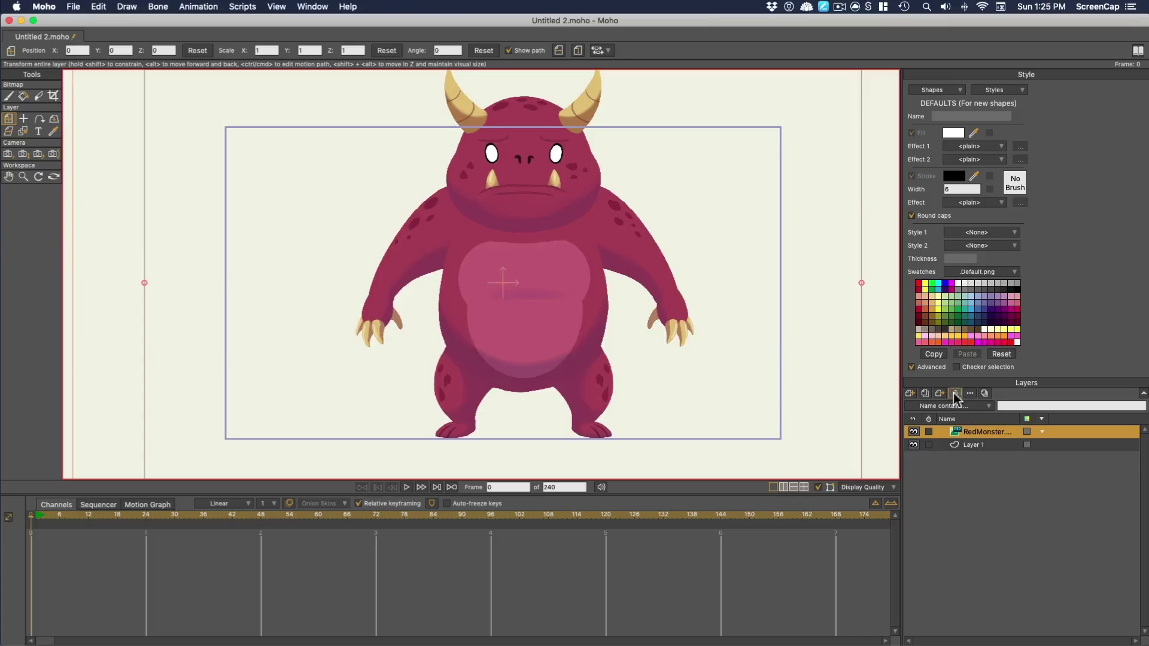
click(955, 395)
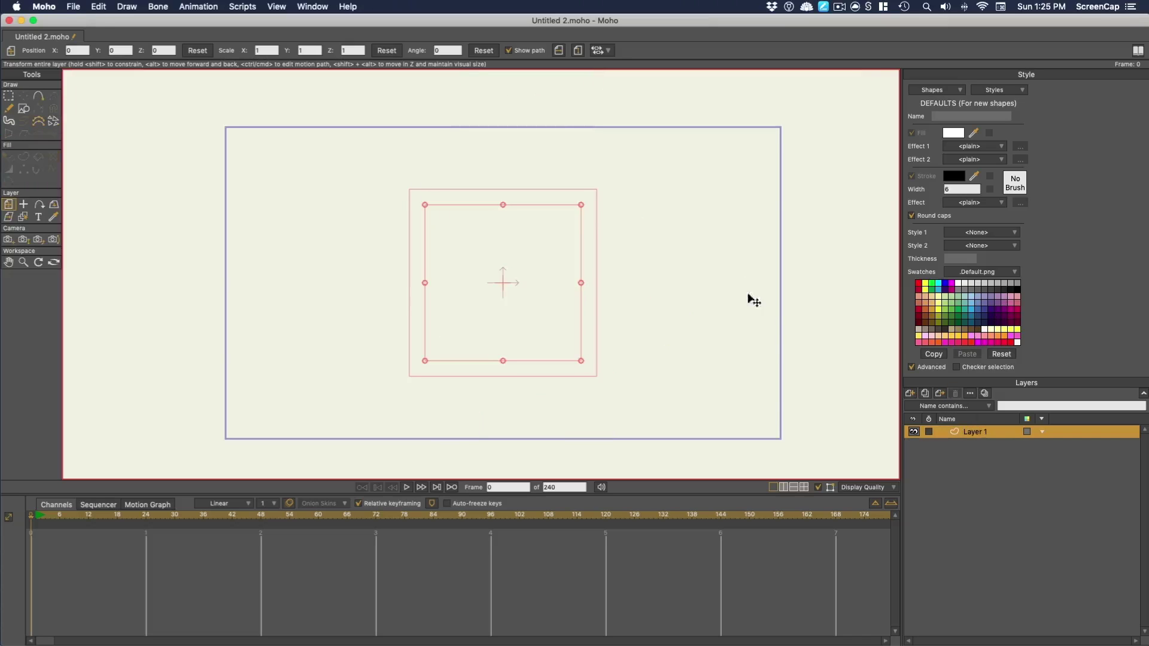
Step: Import RedMonster.psd as an image with its layers brought in individually
click(74, 6)
mouse_move(127, 239)
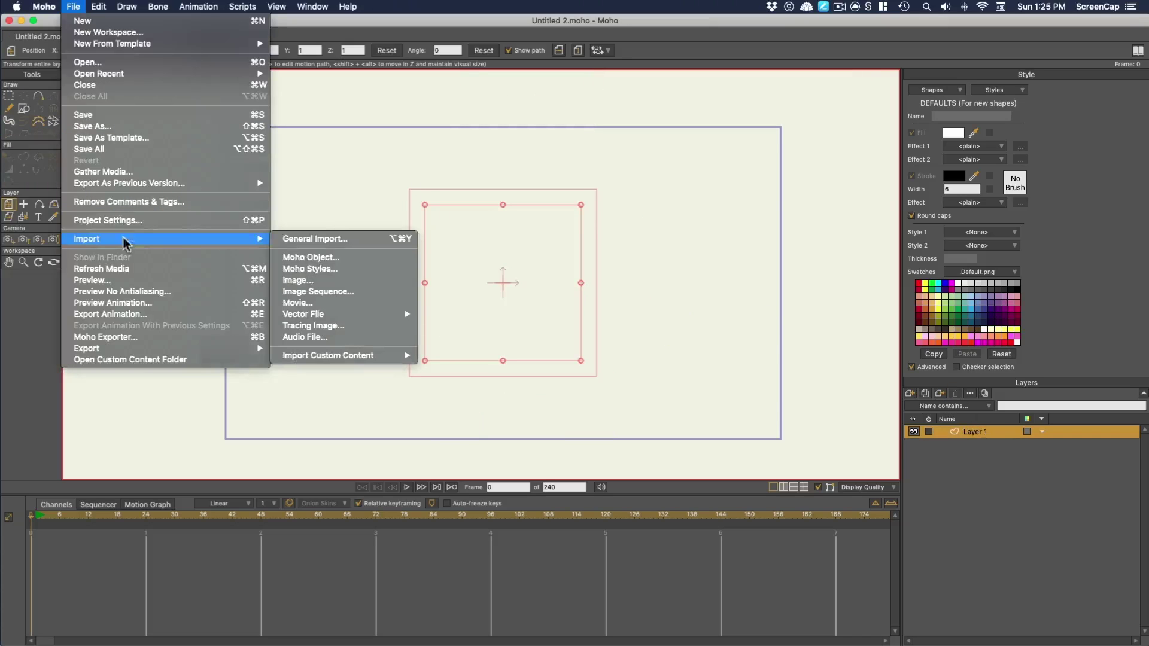
click(320, 280)
click(495, 156)
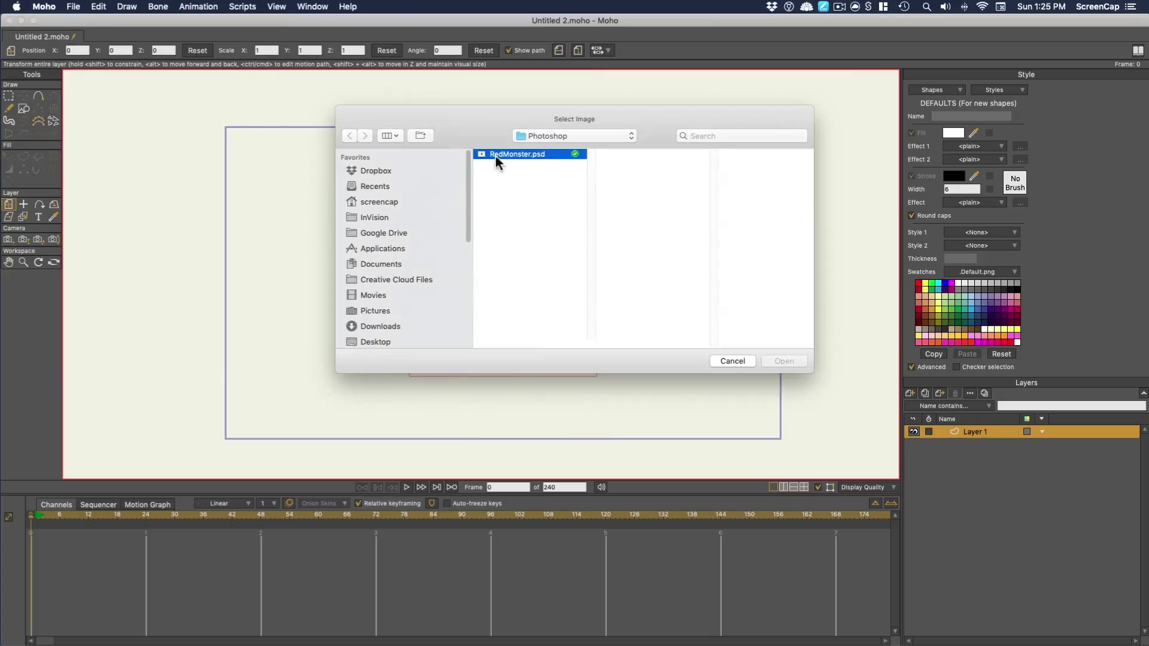
click(784, 362)
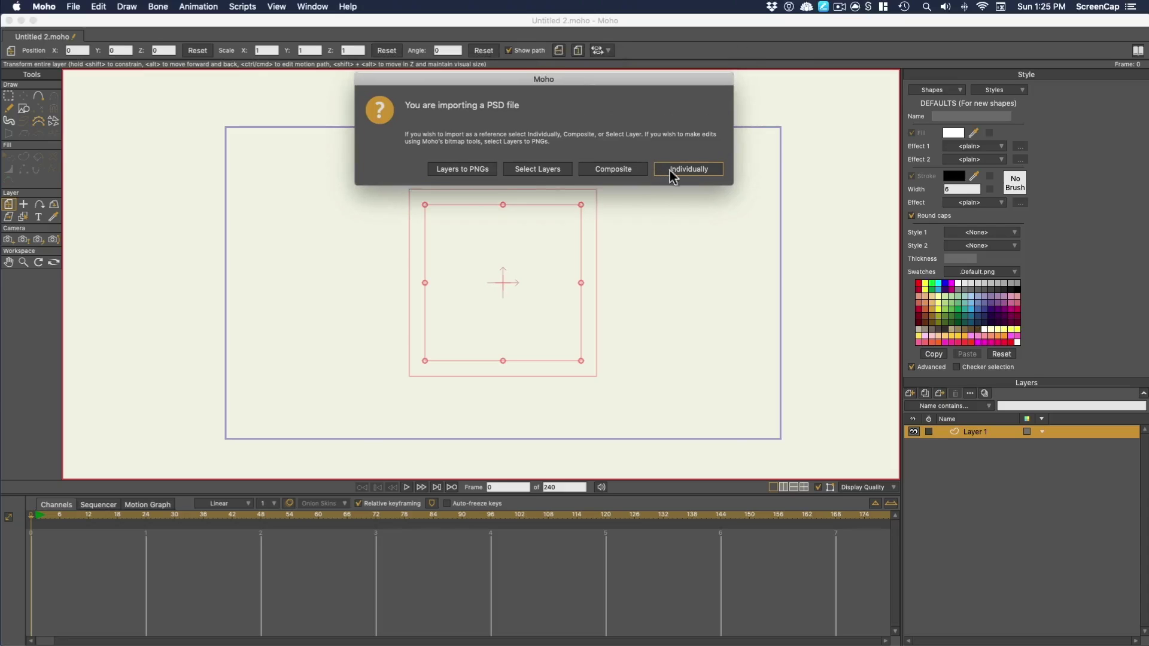
click(681, 170)
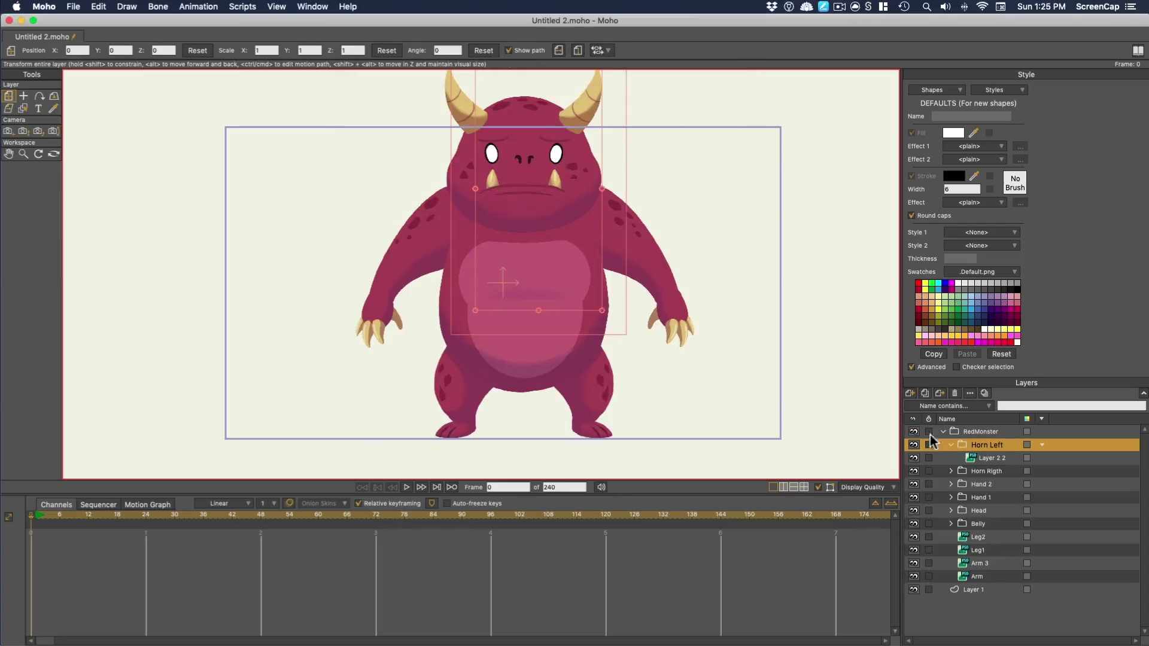
Step: Select the Leg2 layer and toggle its visibility off and on to identify its part of the monster
click(1006, 541)
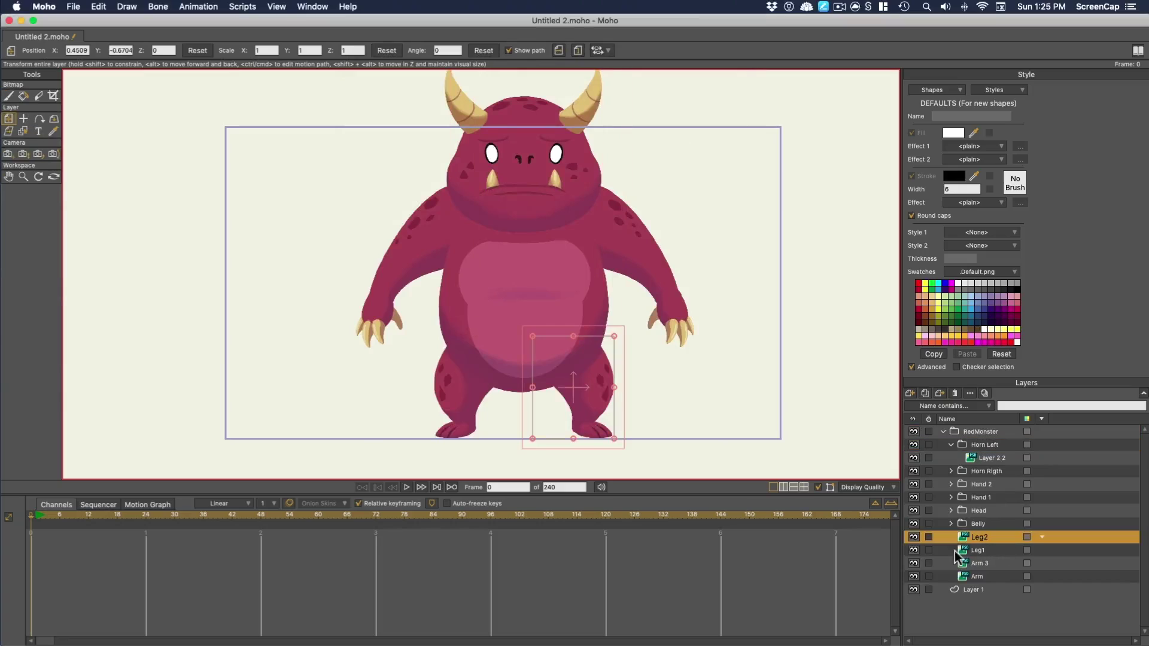
click(913, 537)
click(913, 538)
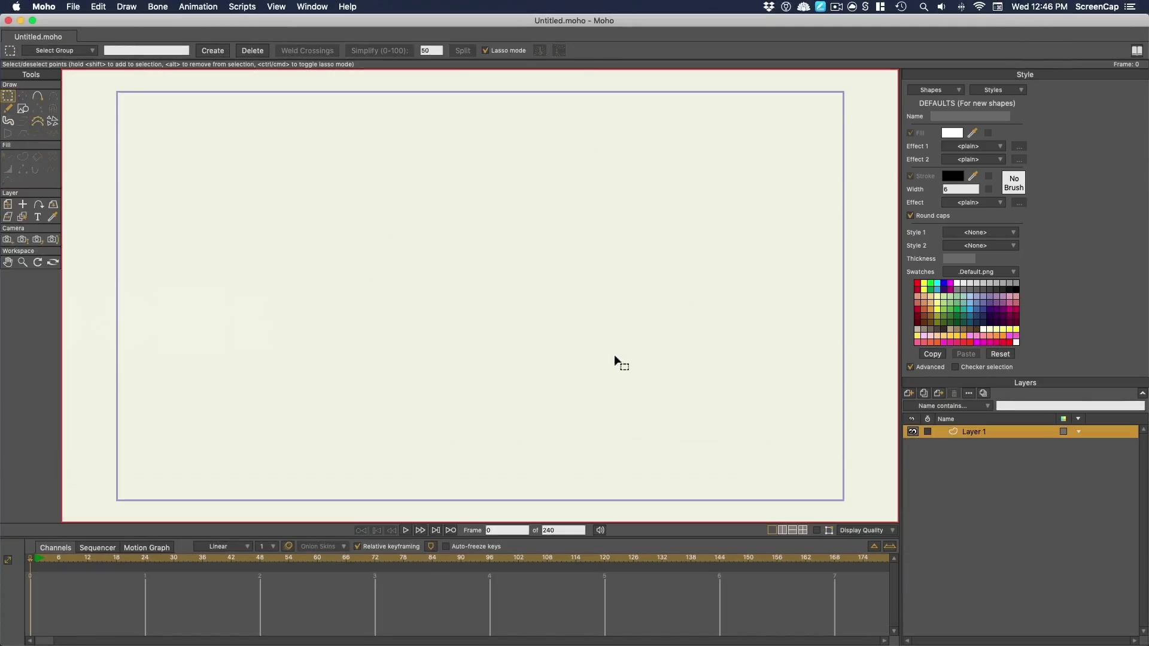
Step: Look at the file formats available for importing vector files
click(73, 7)
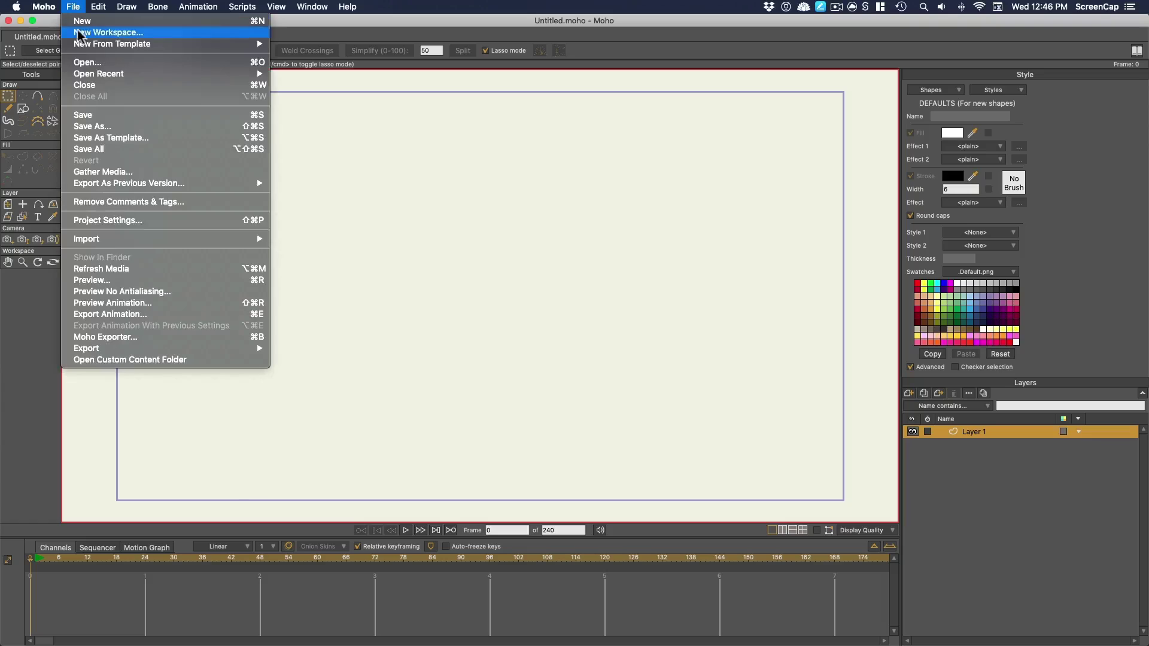
mouse_move(251, 239)
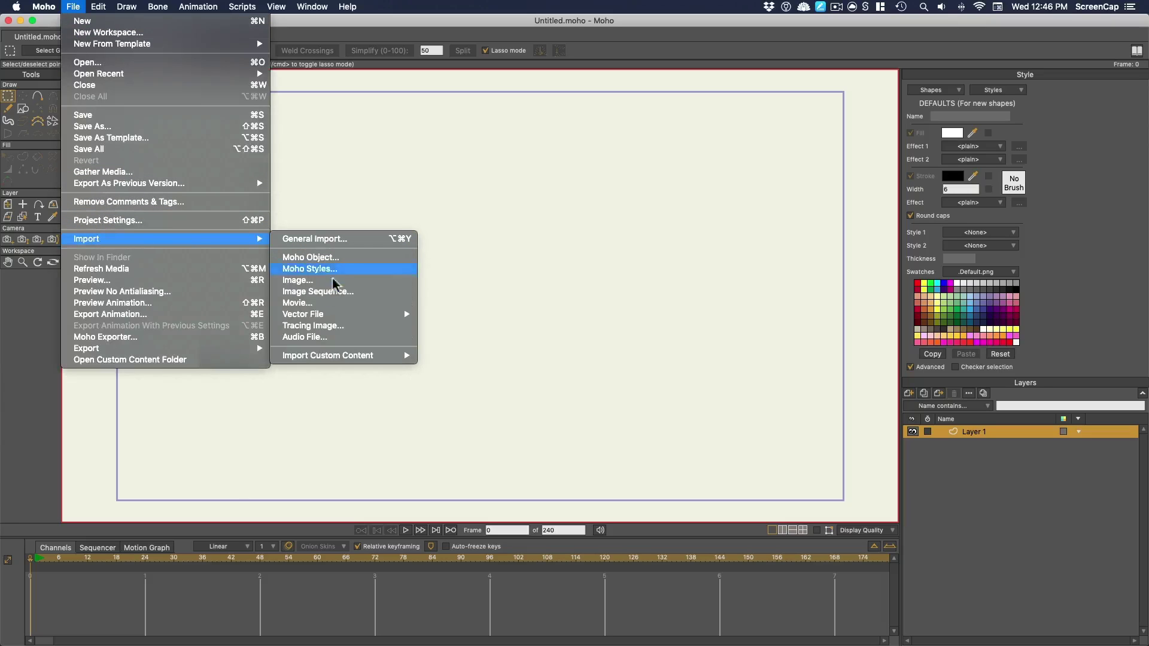
mouse_move(383, 315)
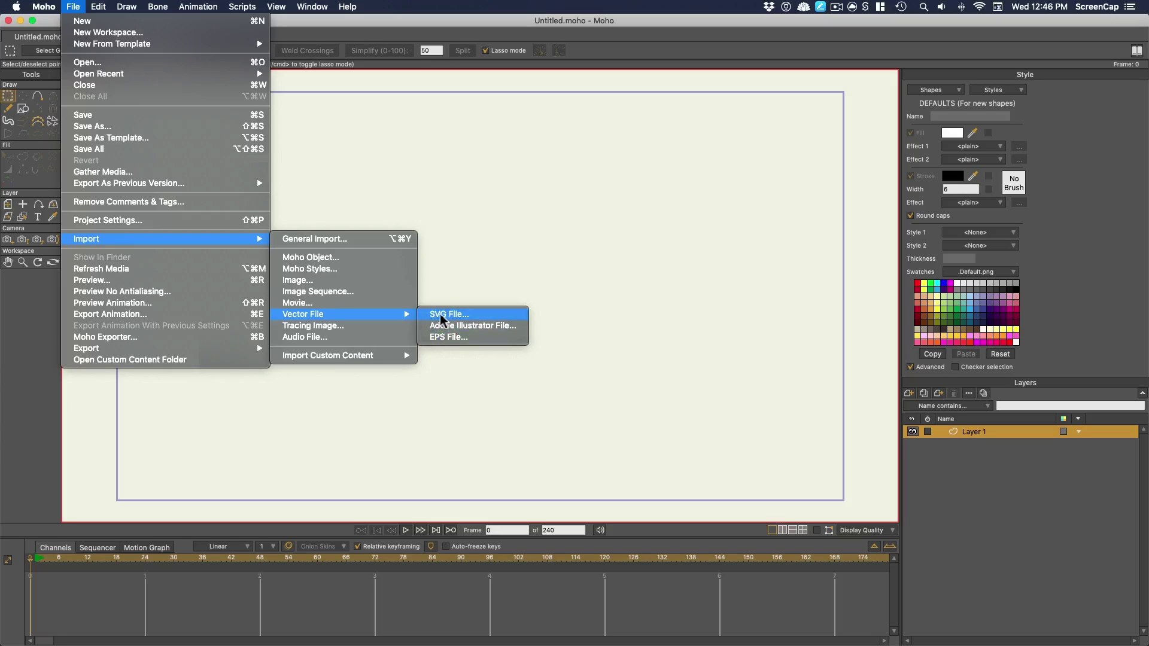
Step: Switch to ScienceLady.ai in Illustrator and select the umbrella item held in the character's right hand
click(454, 168)
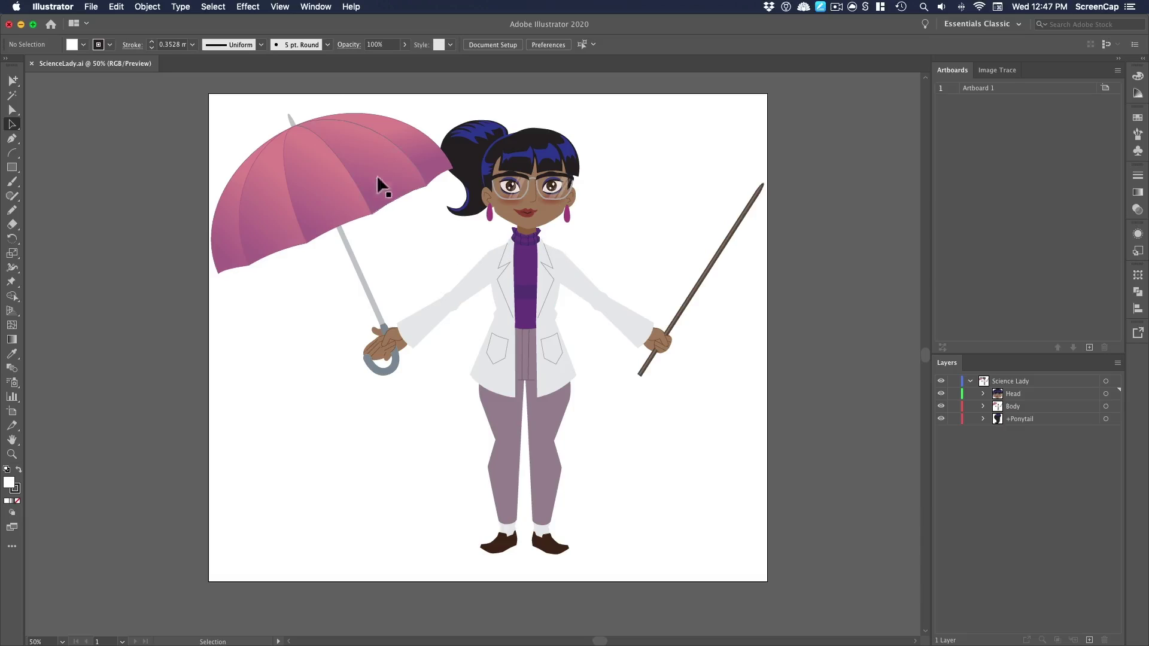
click(351, 150)
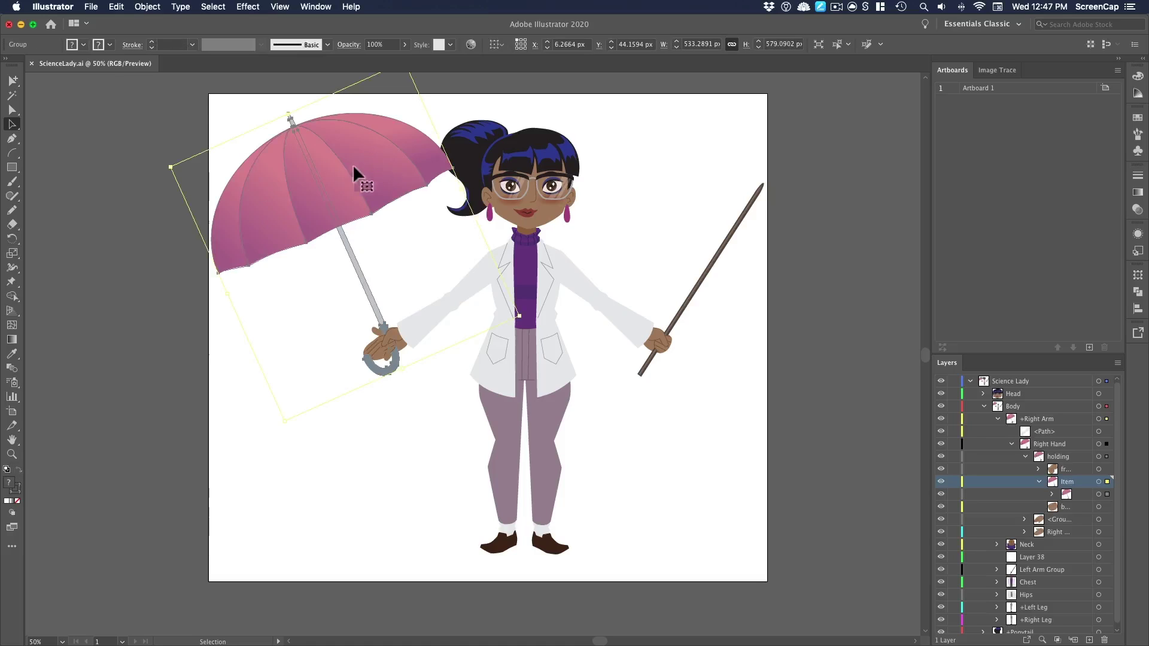
Step: Isolate the umbrella canopy's panel group and replace the gradient fill of its panels with a solid pink swatch
key(super+equal)
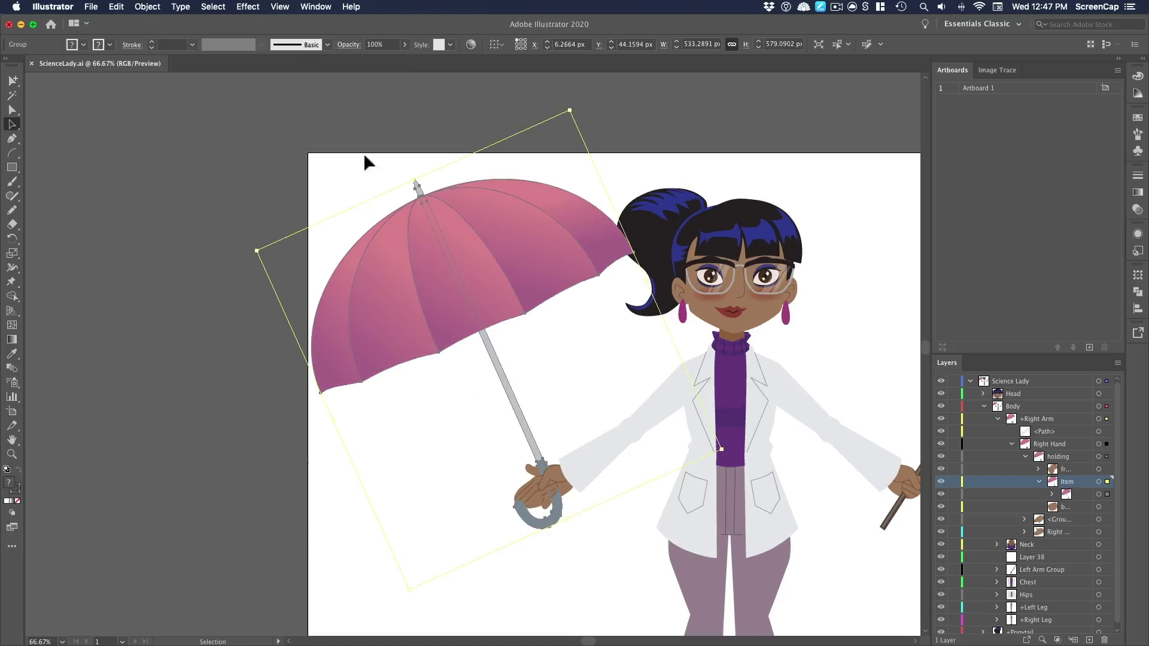
double_click(533, 243)
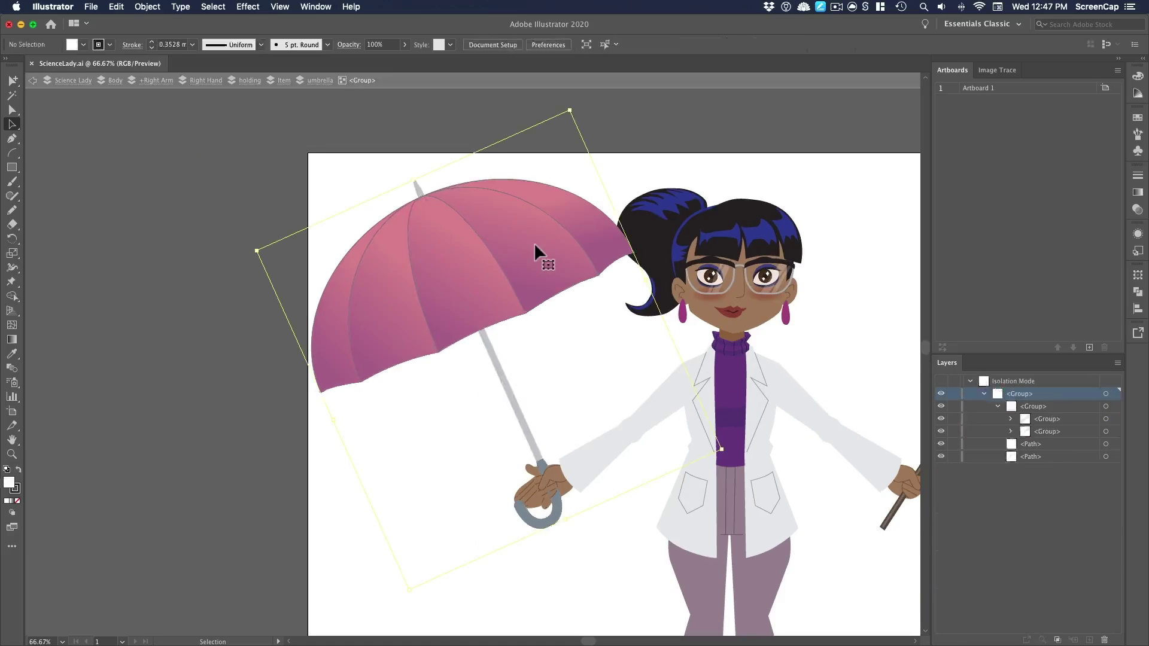
double_click(533, 244)
double_click(531, 245)
click(525, 243)
shift+click(455, 277)
shift+click(374, 319)
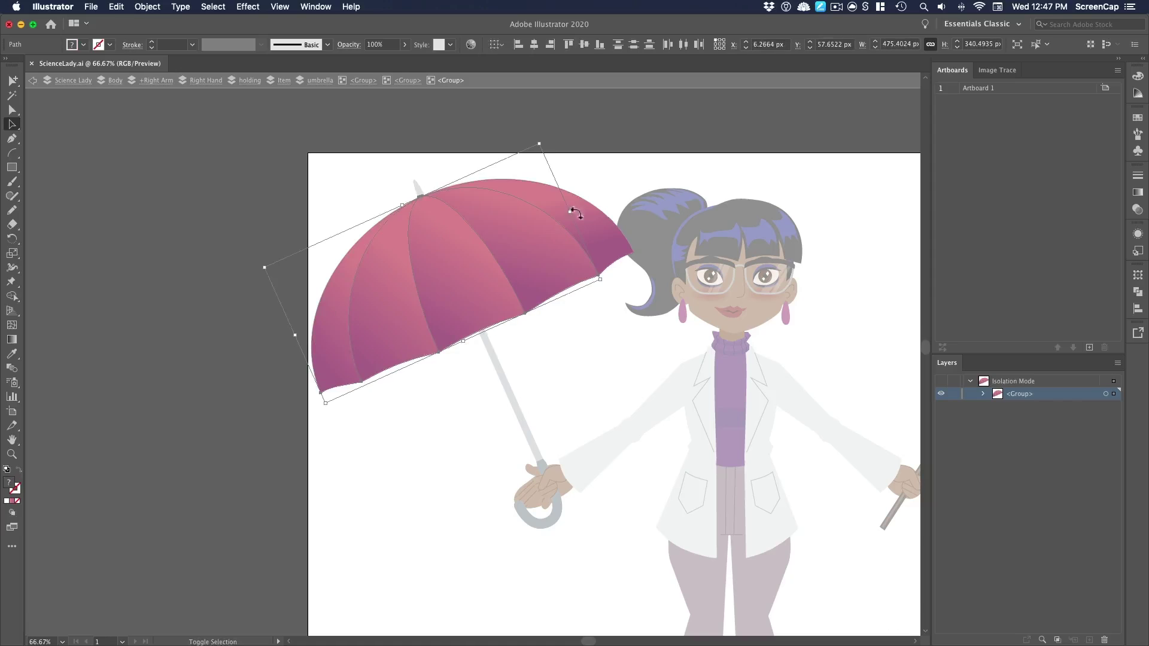
shift+click(583, 236)
click(83, 44)
click(63, 106)
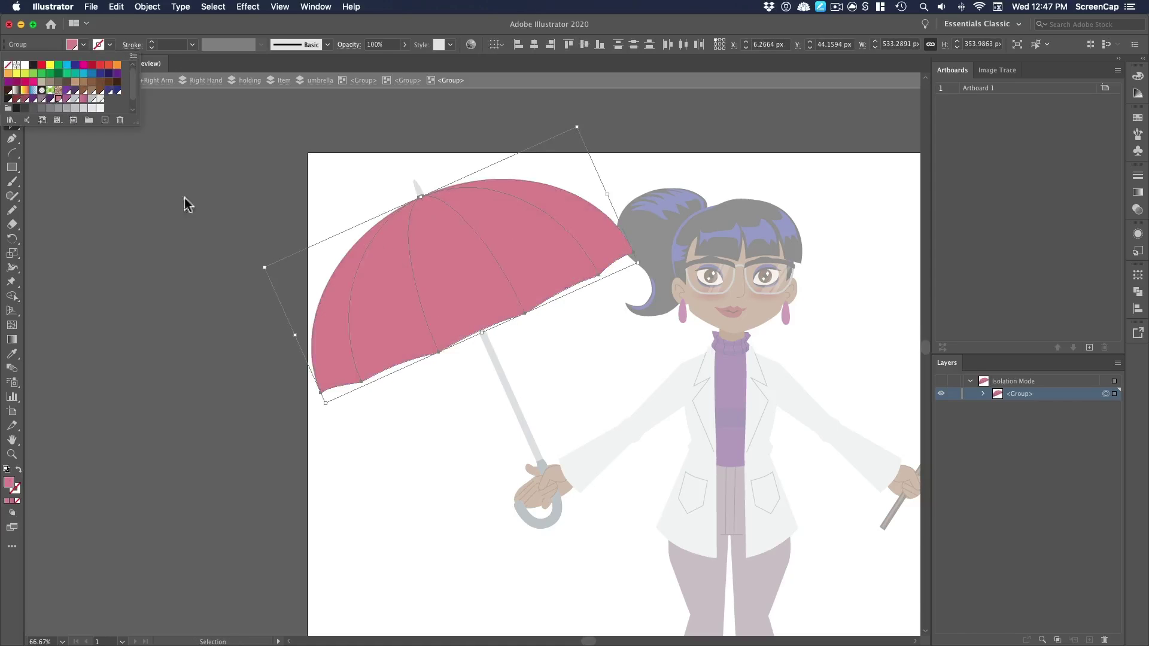
double_click(253, 231)
Step: Replace the gradient fill of the two cheek blush ellipses in the Jaw group with a solid dark red swatch
scroll(556, 326, right, 5)
scroll(529, 307, up, 2)
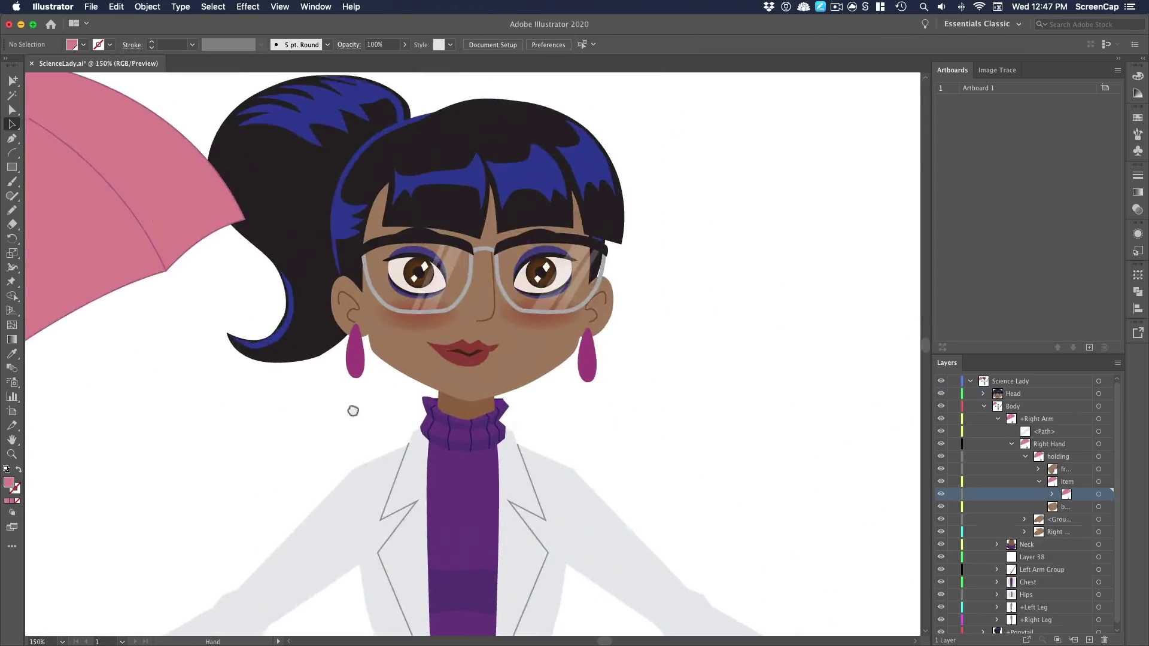
double_click(422, 324)
click(84, 45)
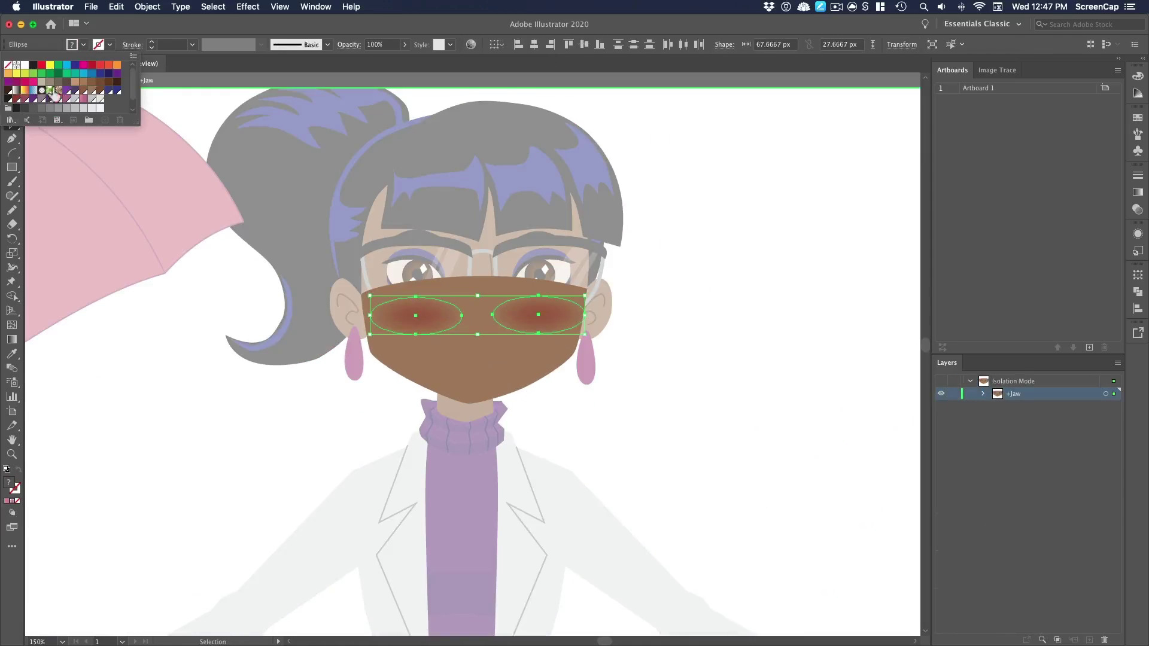
click(22, 103)
double_click(301, 424)
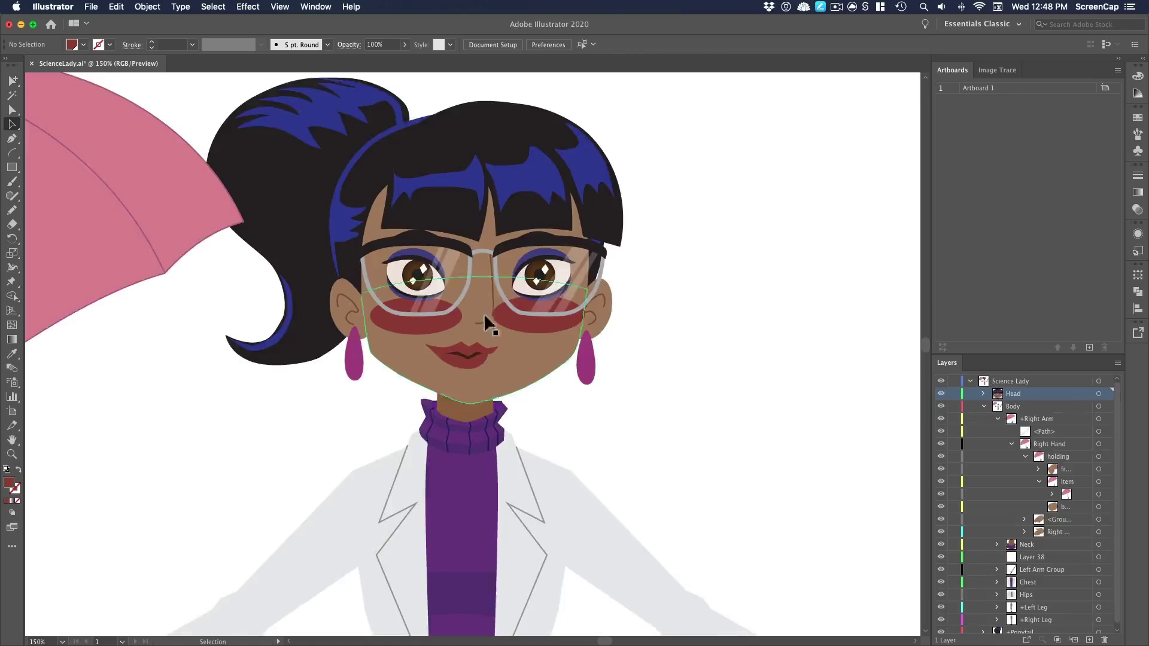
Step: Replace the gradient fill of the ellipse in the Right Pupil group with a solid brown swatch
scroll(546, 289, up, 1)
double_click(392, 247)
click(83, 45)
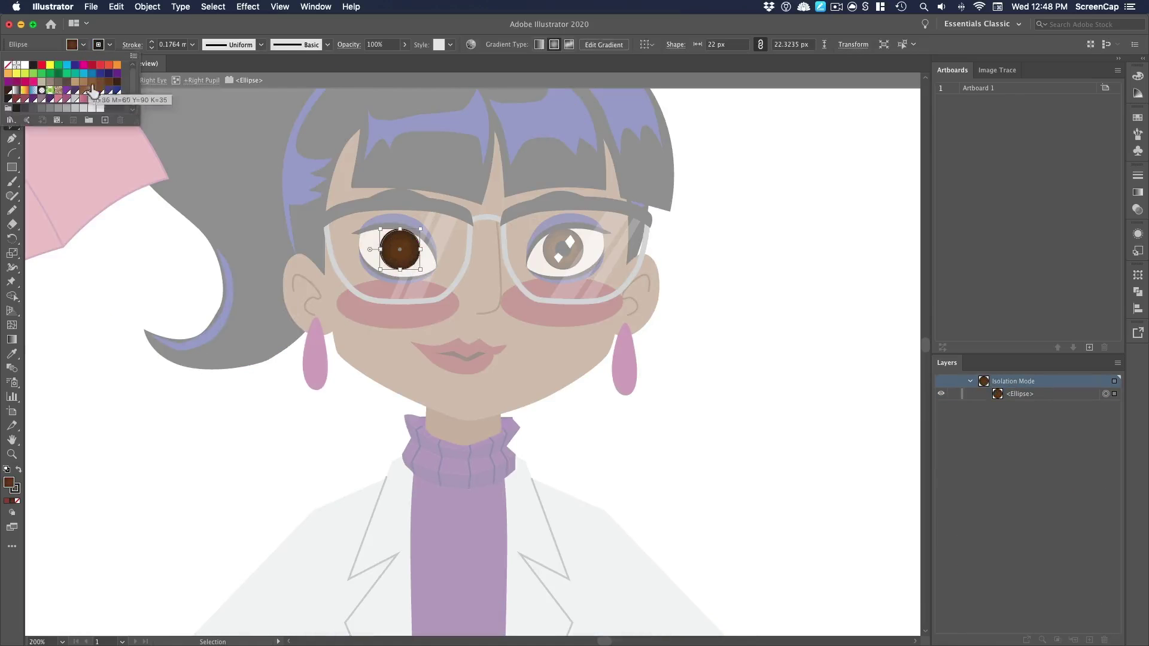
click(109, 90)
double_click(685, 249)
Step: Replace the gradient fill of the ellipse in the Left Pupil group with the same solid brown swatch
double_click(569, 252)
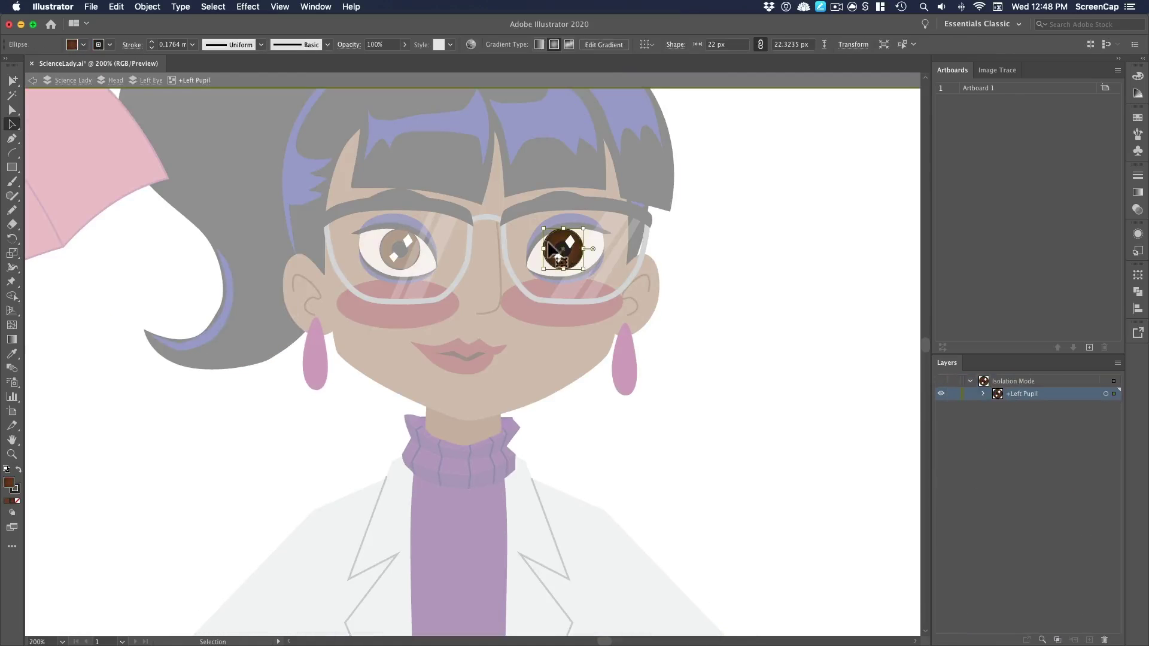
double_click(569, 252)
click(83, 45)
click(111, 91)
double_click(233, 421)
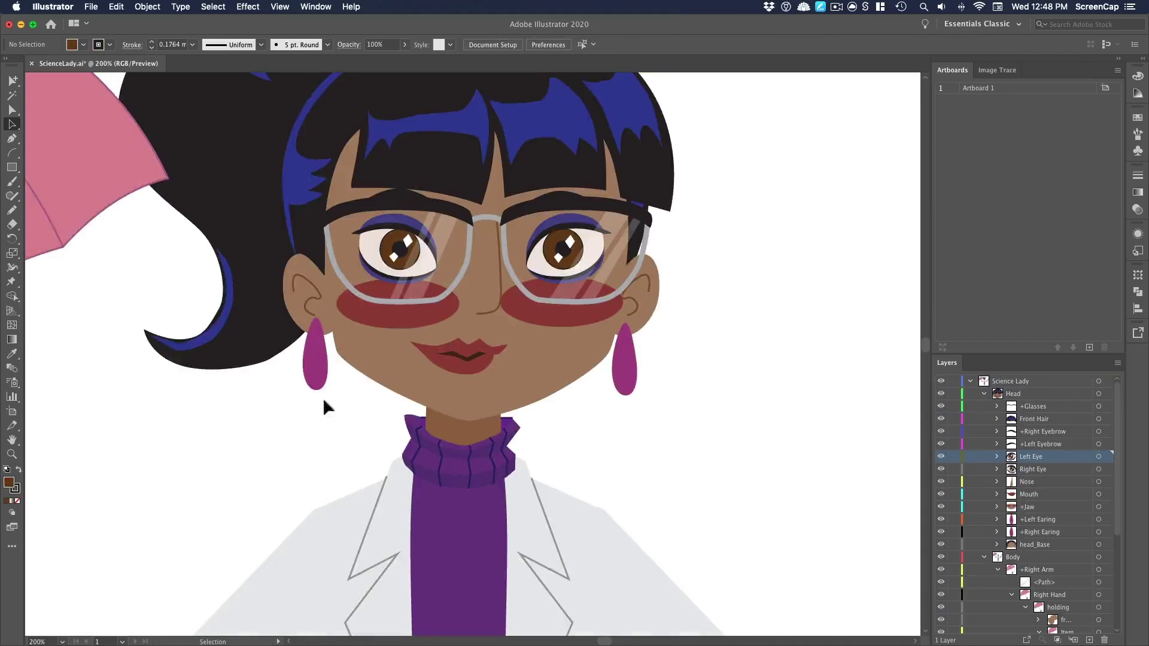
Step: Draw a straight vertical line with a 3 mm stroke in the empty area below the umbrella using the Pen tool
key(super+minus)
key(super+minus)
key(super+minus)
drag(628, 418, 658, 323)
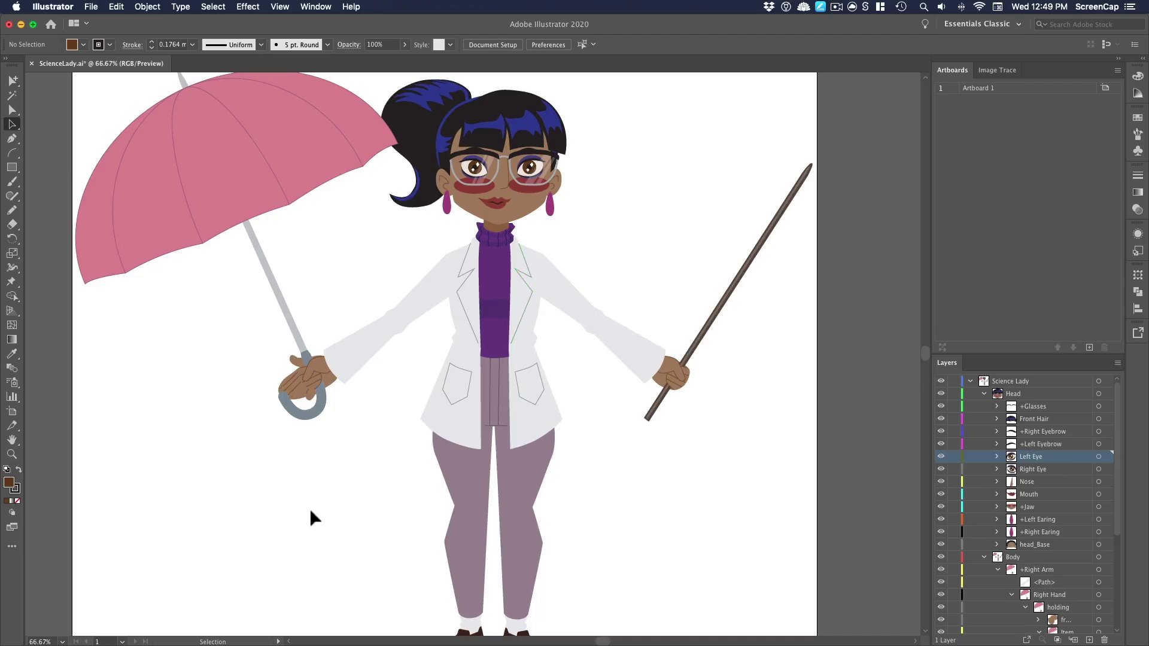
scroll(333, 500, down, 3)
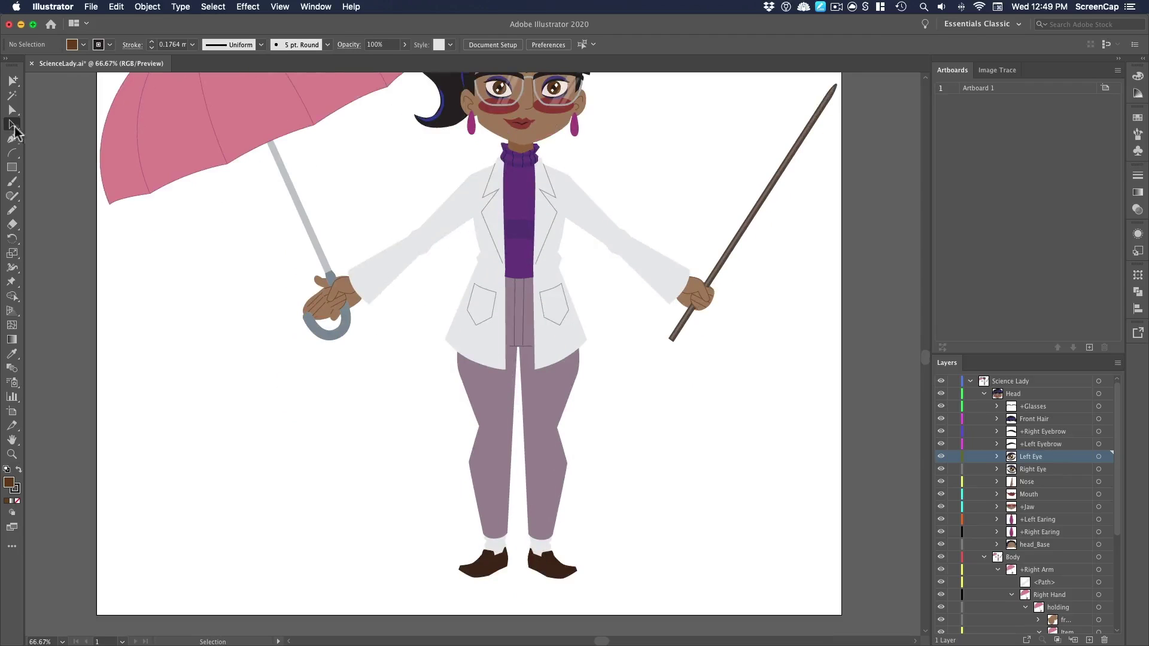
key(p)
click(152, 41)
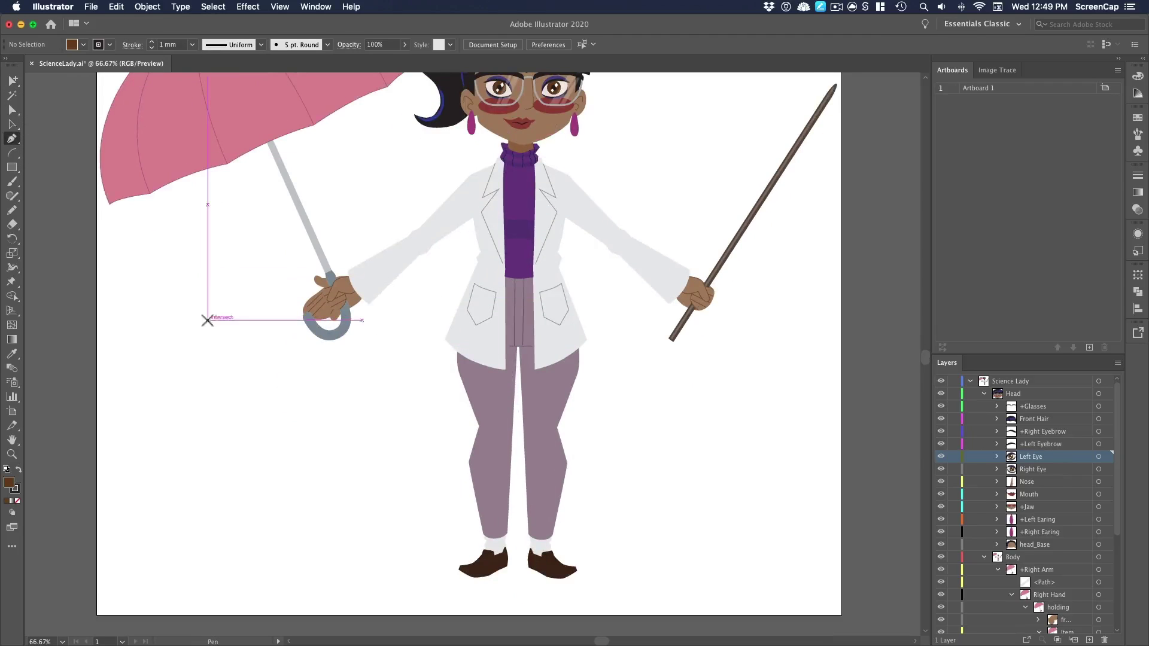
click(152, 41)
click(189, 325)
click(189, 523)
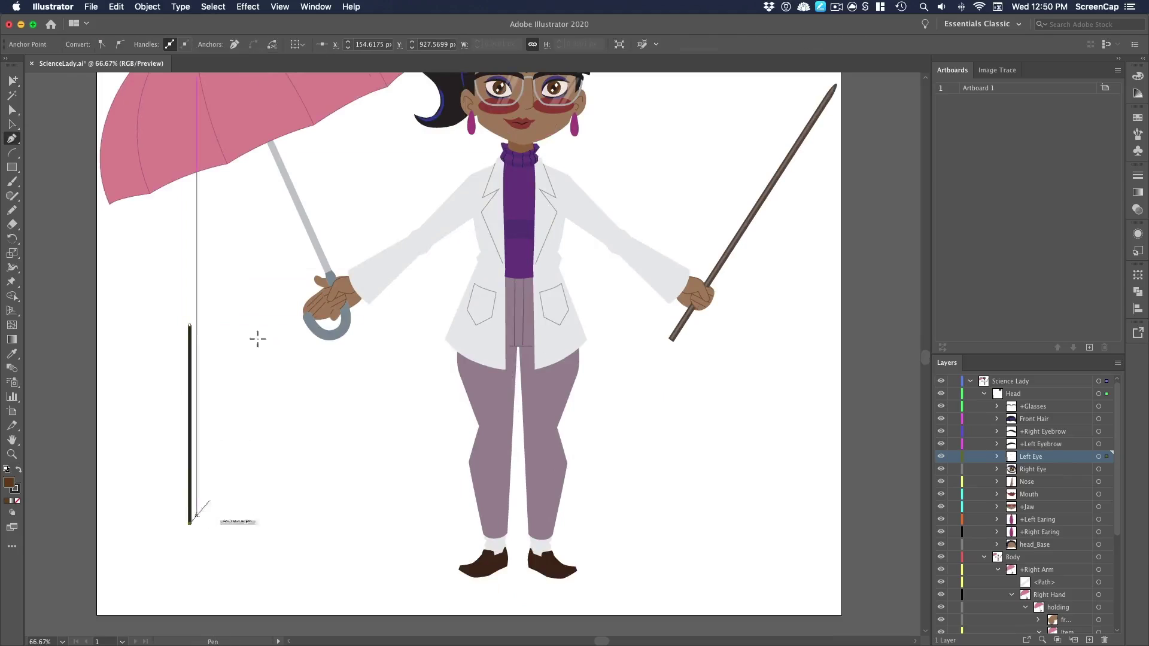
super+click(200, 400)
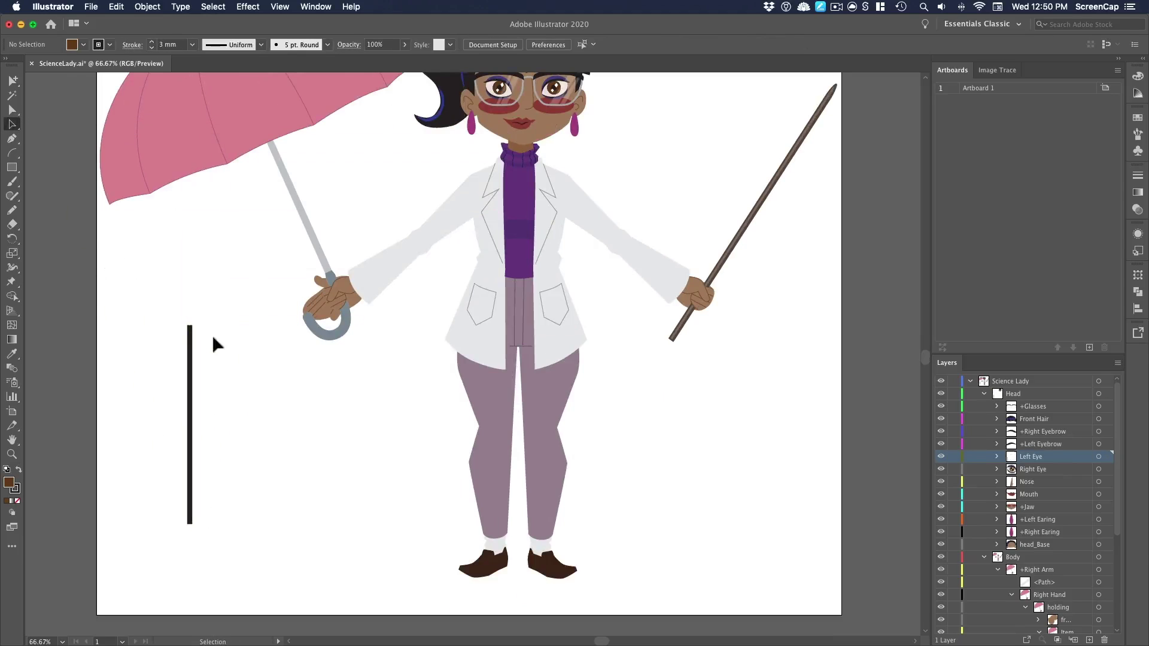
Step: Draw a second vertical line about 329 px tall parallel to the first, between it and the character
click(12, 138)
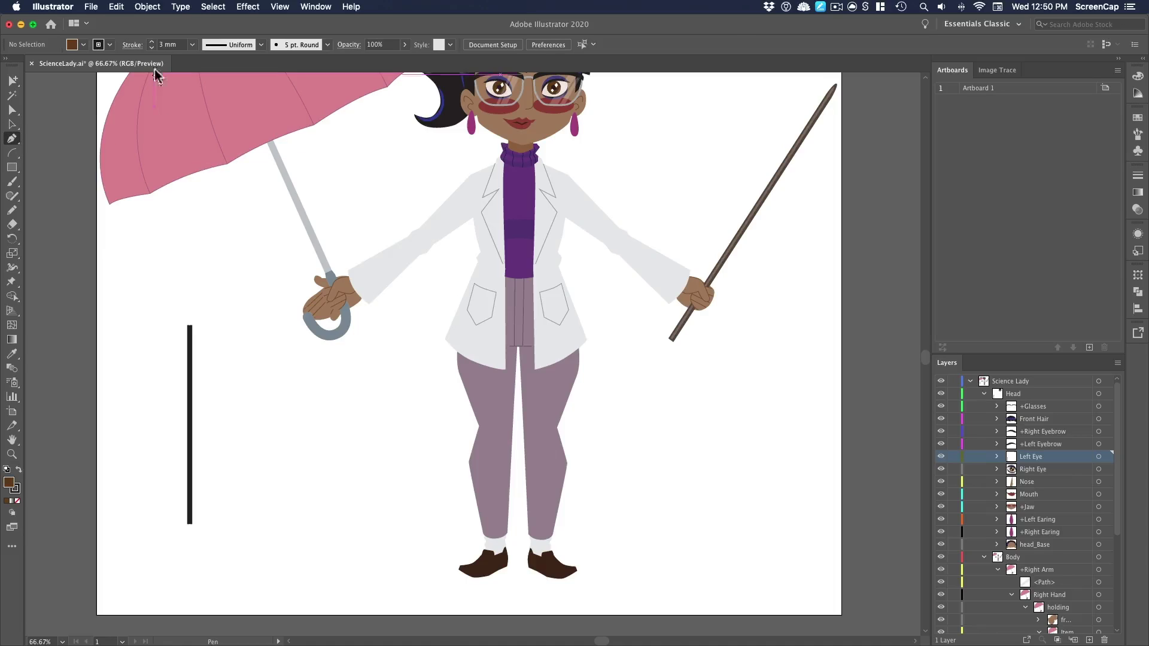
click(227, 325)
click(227, 524)
key(v)
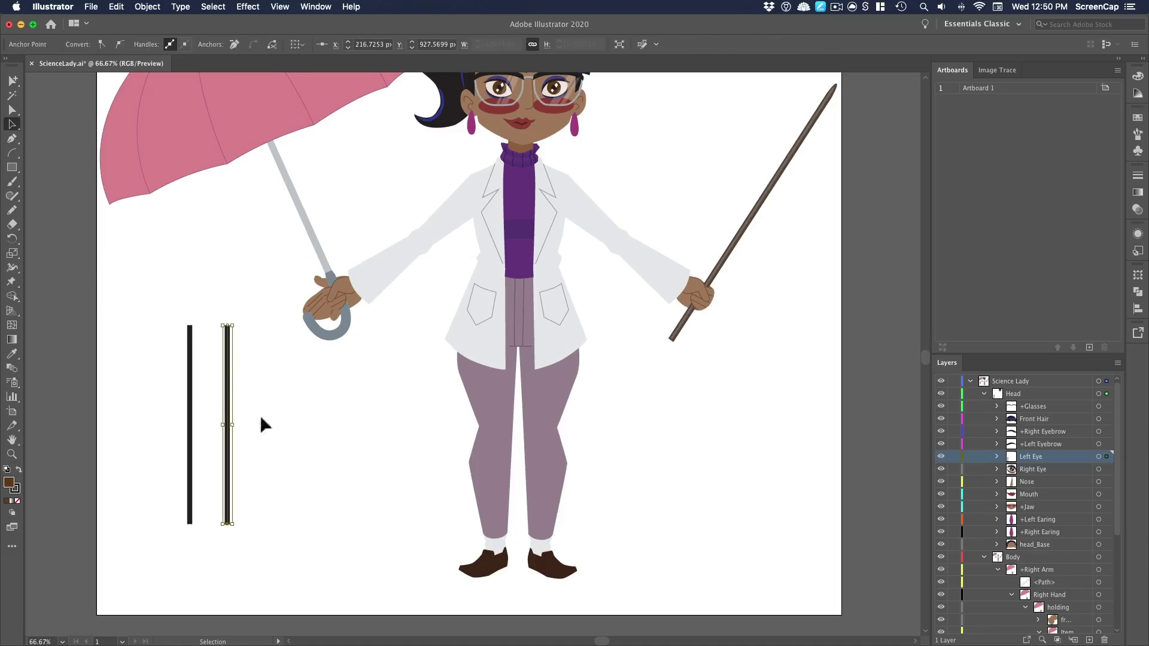
Step: Apply the variable width profile that tapers at both ends to the second vertical line's stroke
click(243, 45)
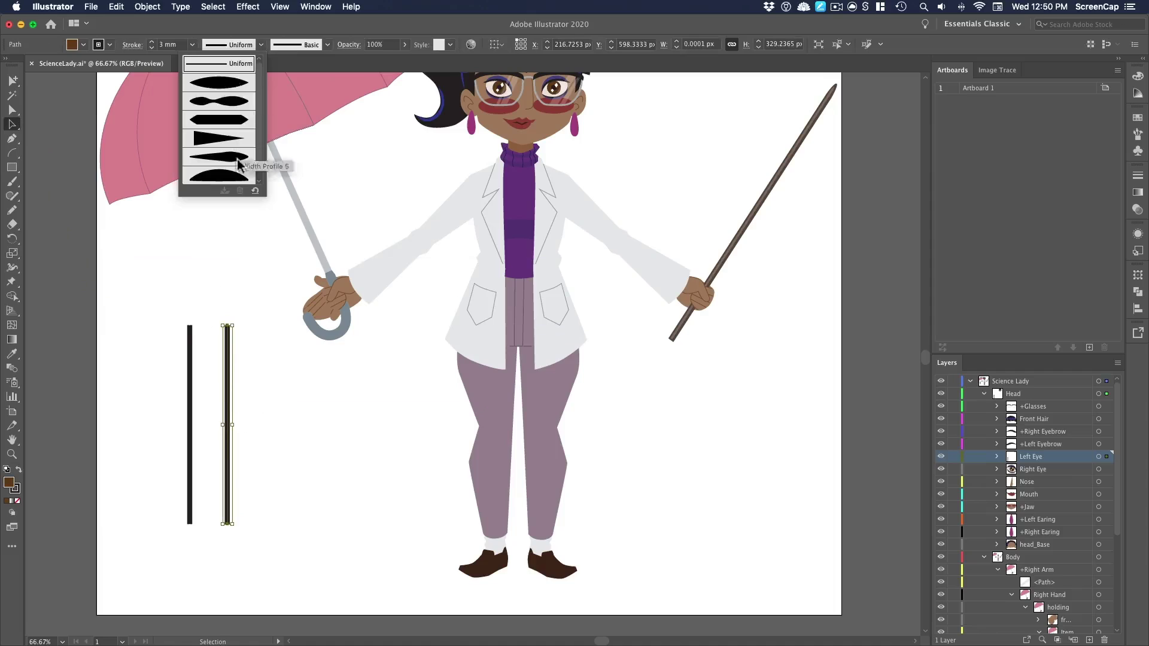
click(227, 83)
click(207, 427)
key(super+1)
scroll(245, 500, down, 4)
scroll(246, 499, left, 5)
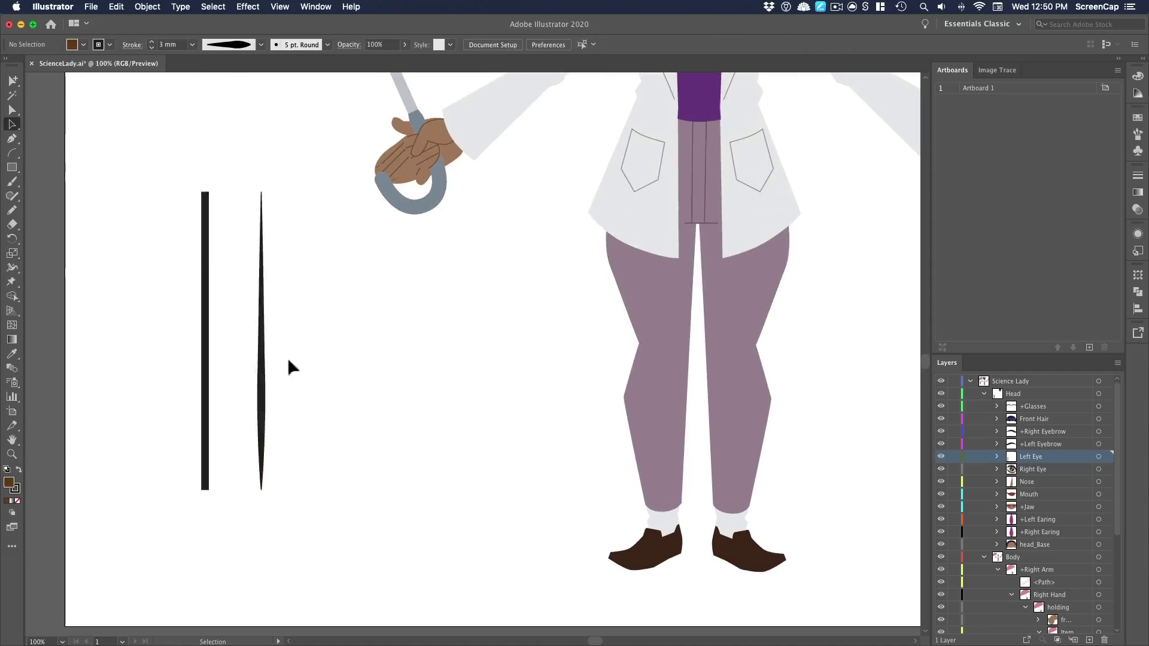
Step: Save a copy of the artwork in SVG format as ScienceLady copy.svg in the Illustrator folder
key(a)
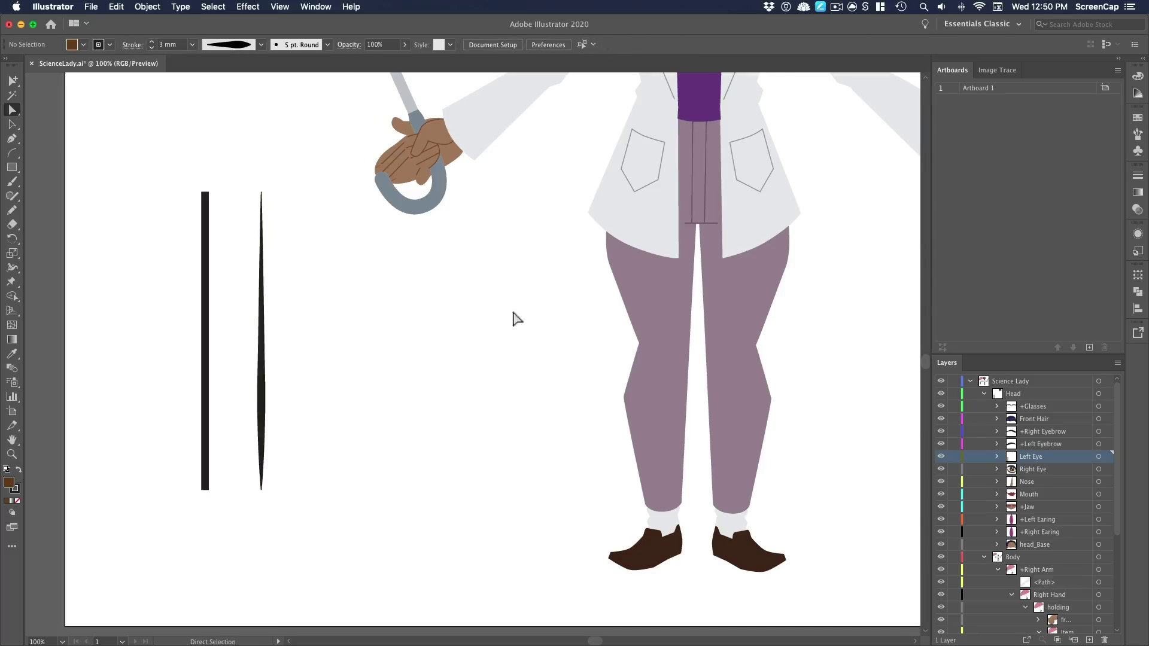
key(super+minus)
key(super+minus)
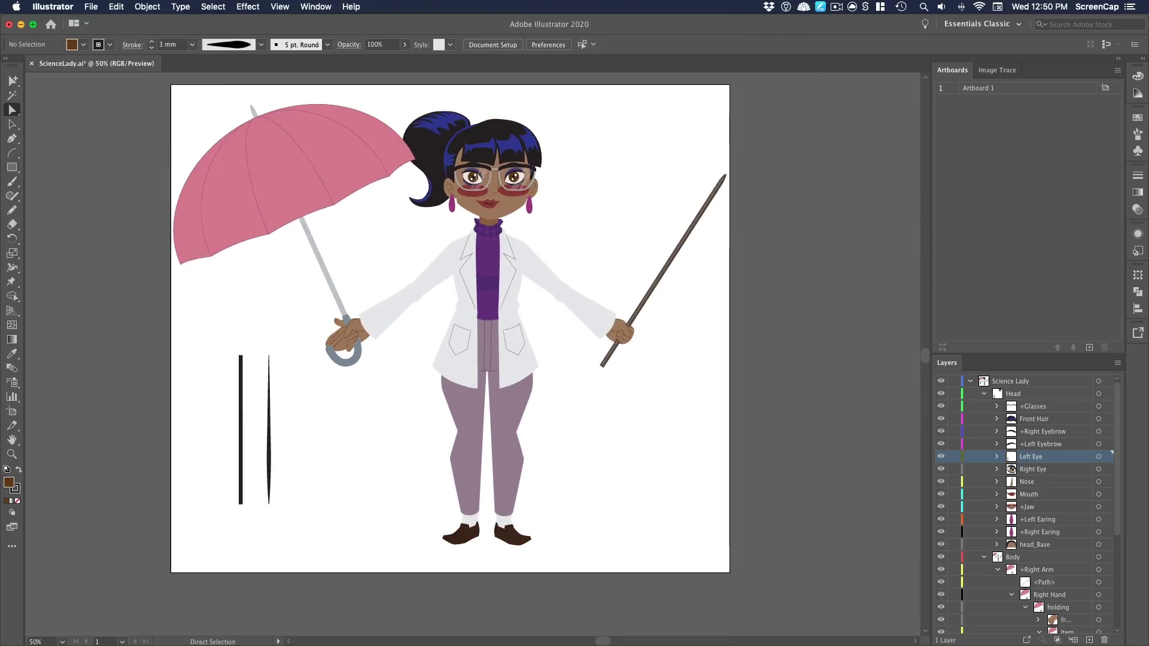
click(91, 7)
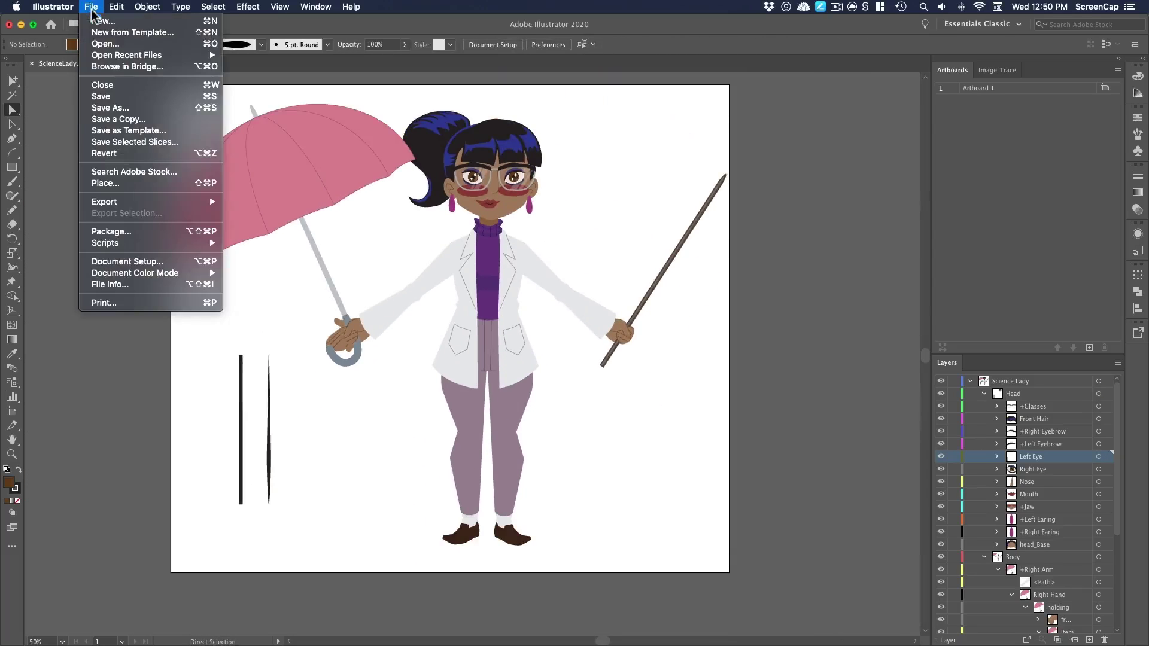
click(118, 122)
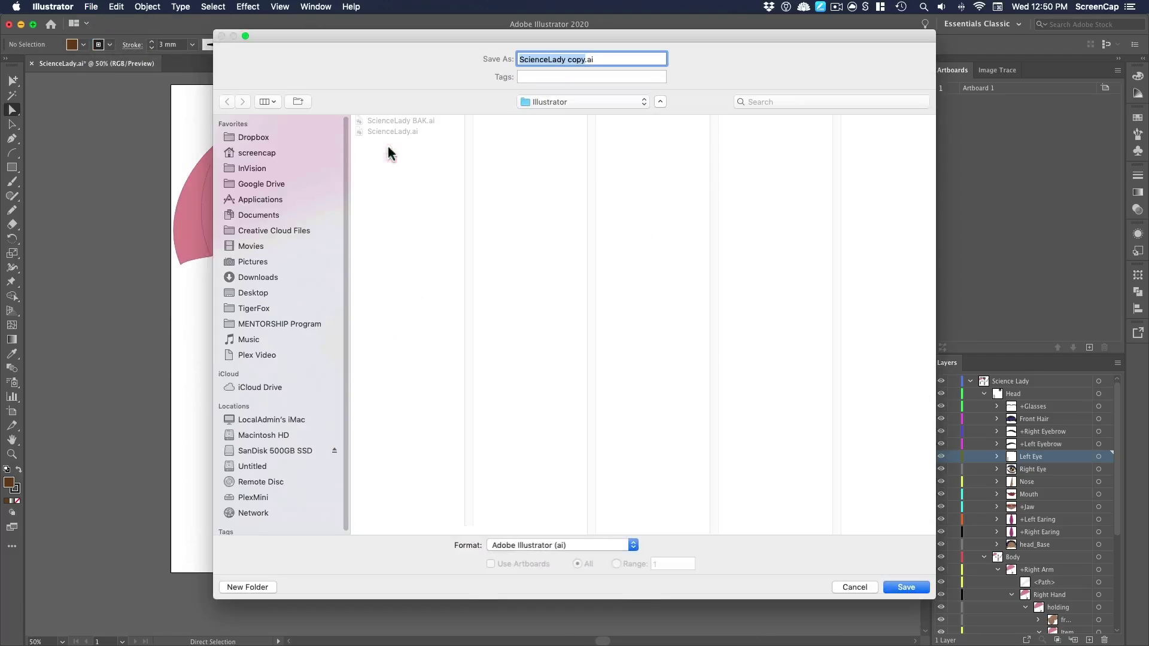
click(563, 542)
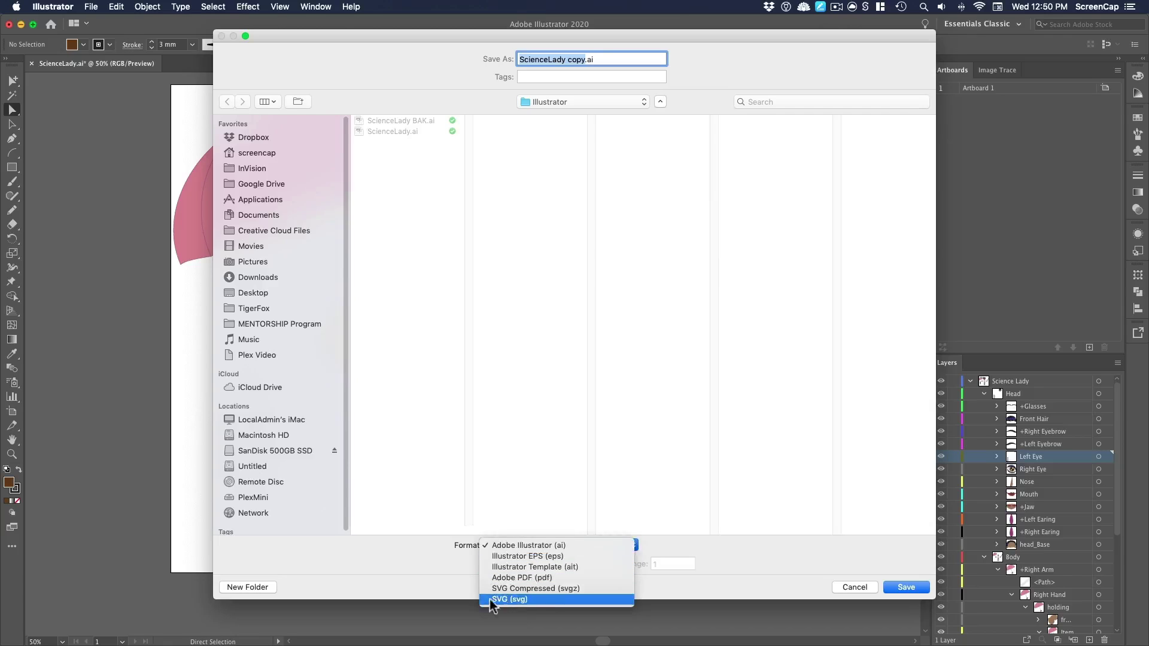
click(519, 603)
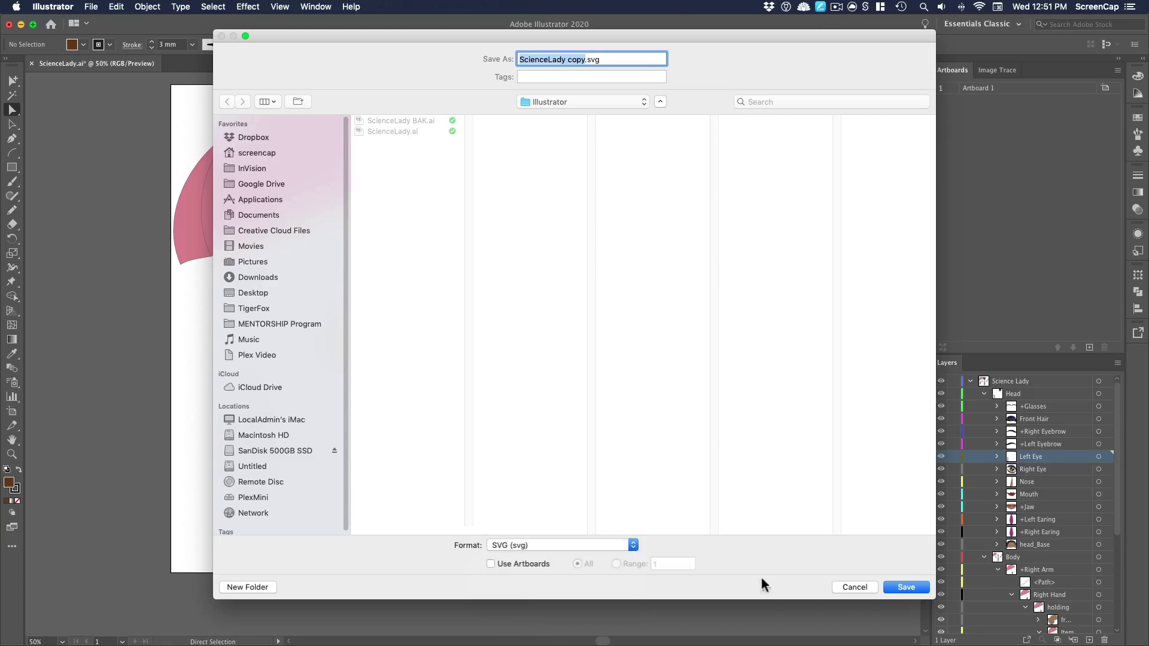
click(900, 586)
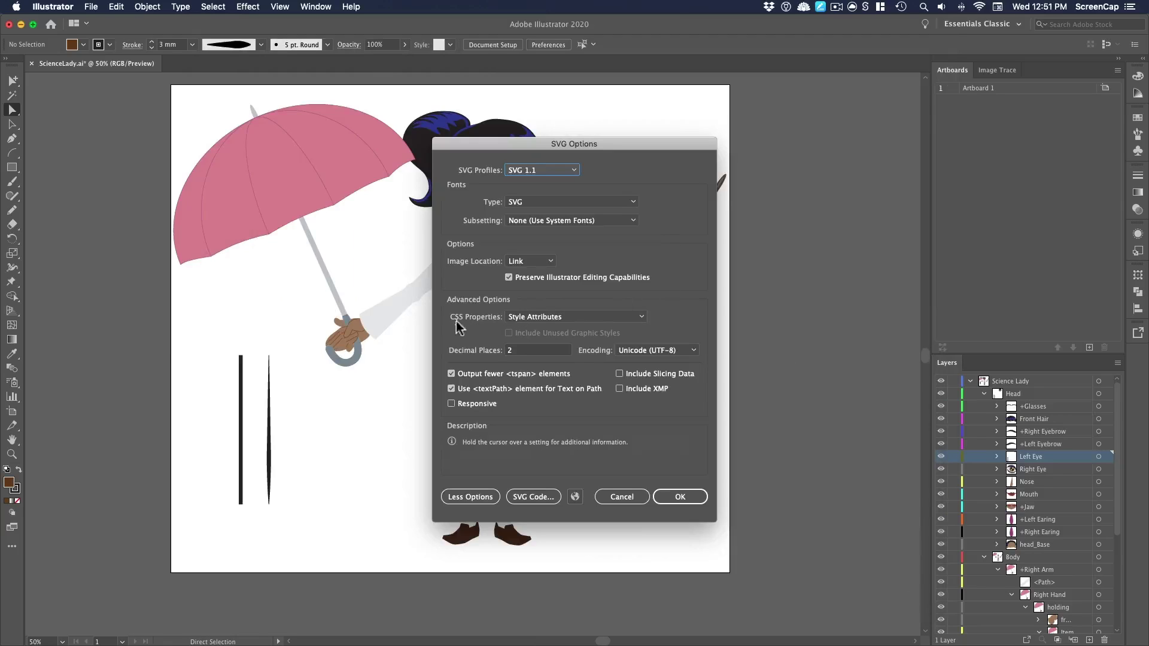
Step: Set the CSS properties to Style Attributes in the SVG options and complete the save
click(565, 317)
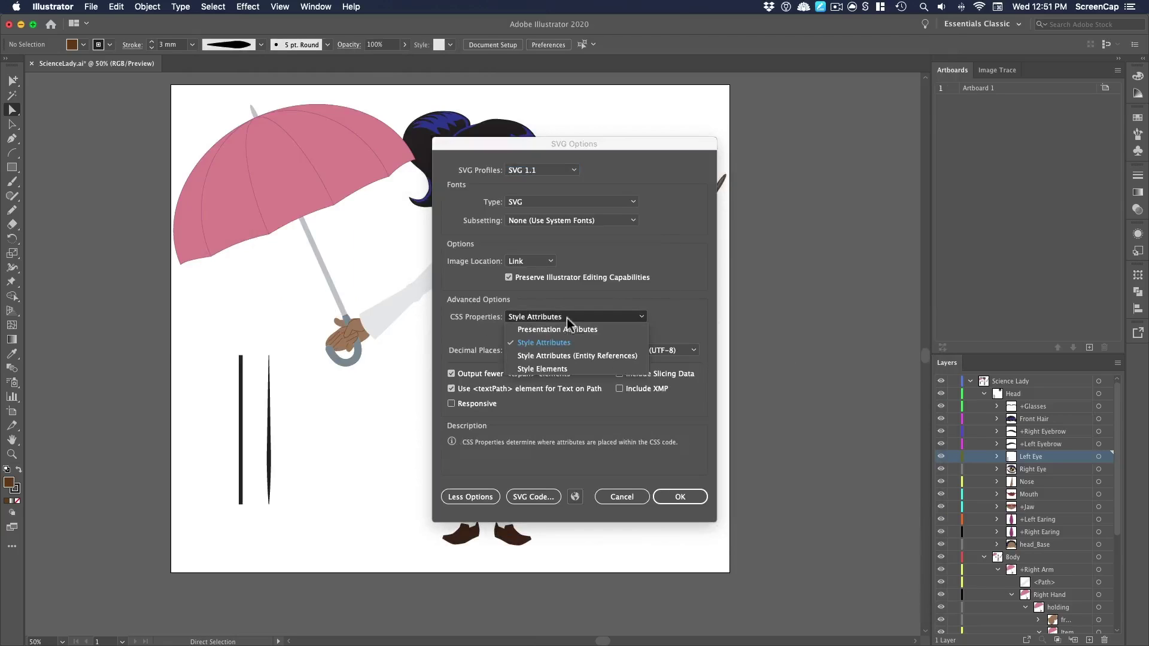
click(534, 344)
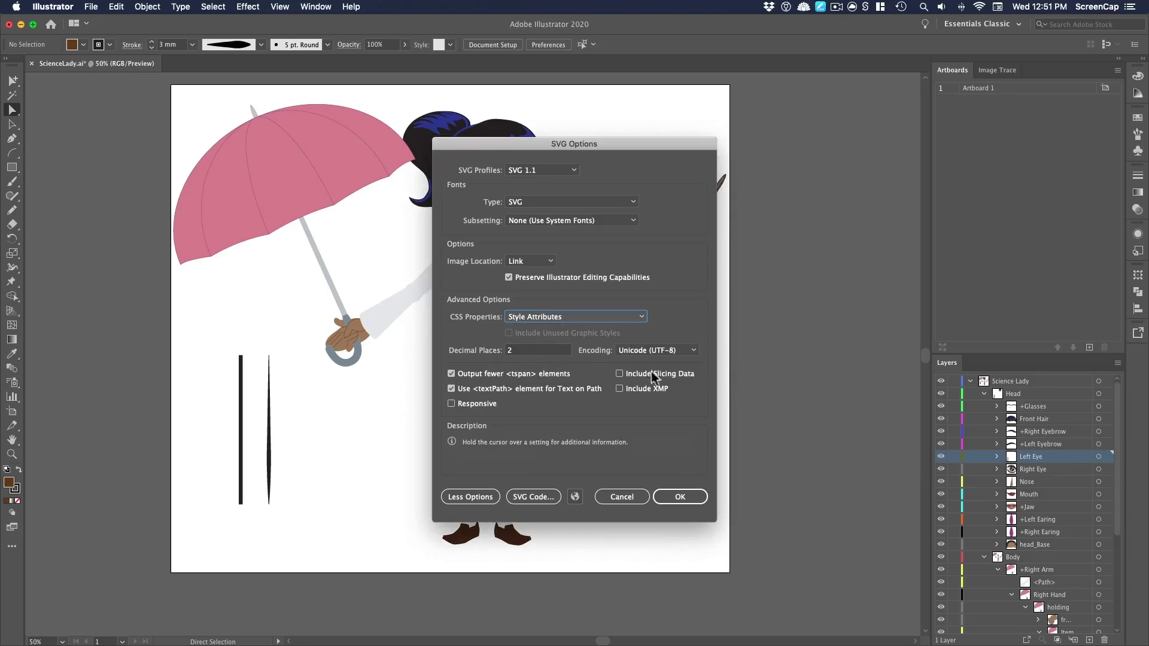
click(678, 496)
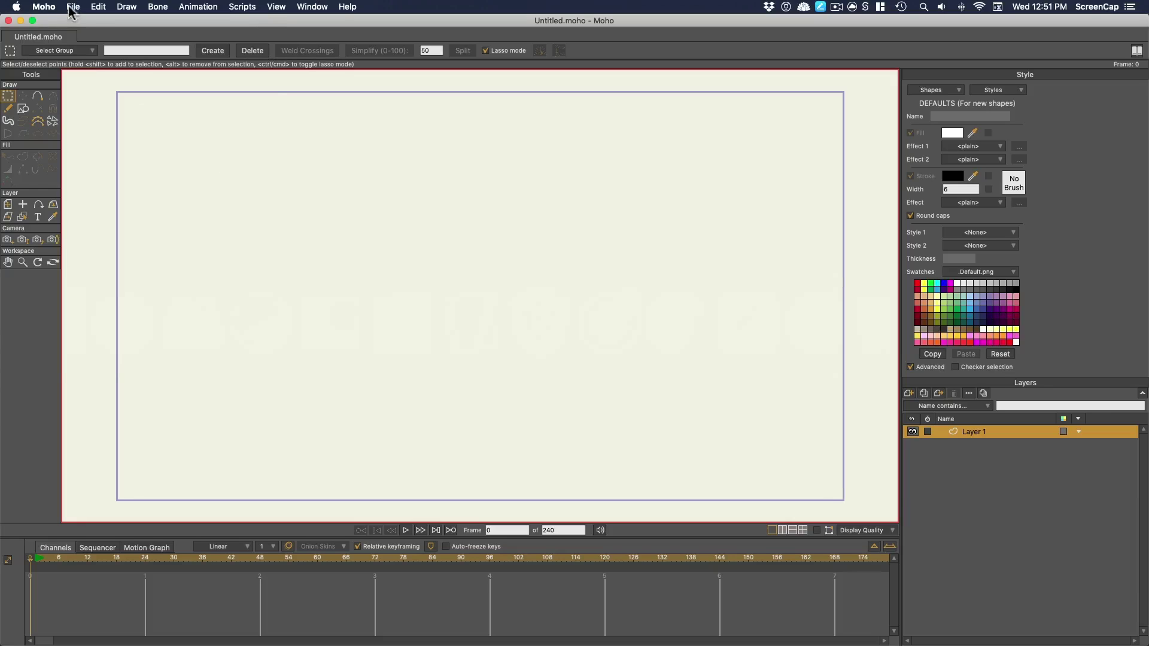
Step: Switch to Moho and import ScienceLady copy.svg as a vector file
click(71, 8)
mouse_move(141, 240)
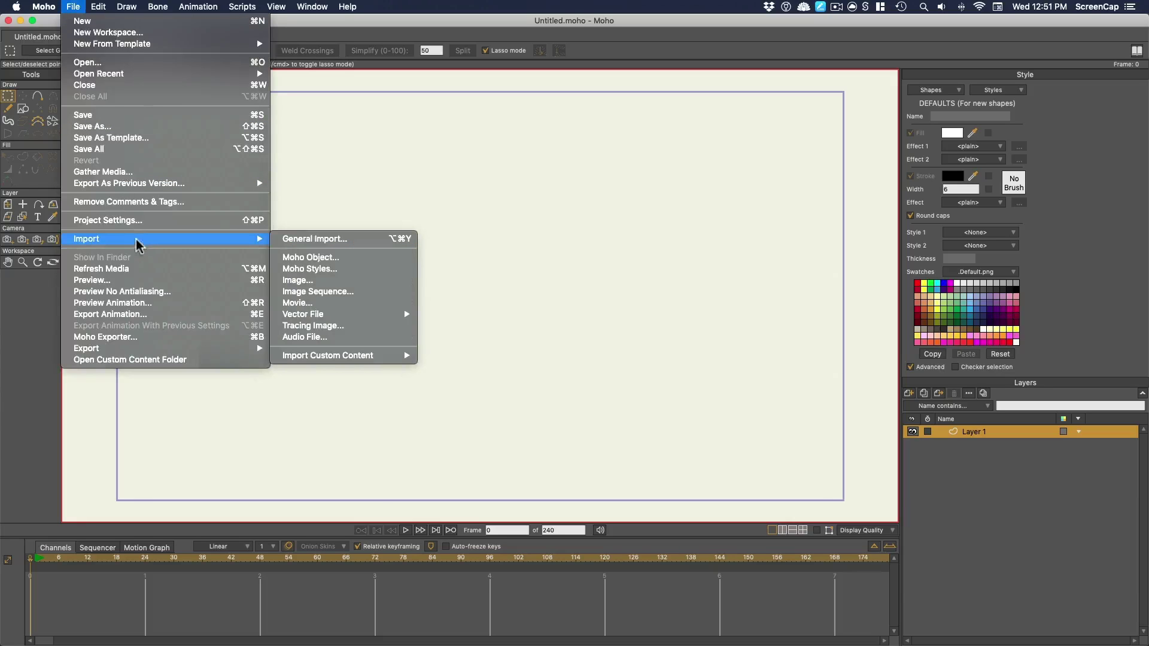
mouse_move(362, 320)
click(448, 314)
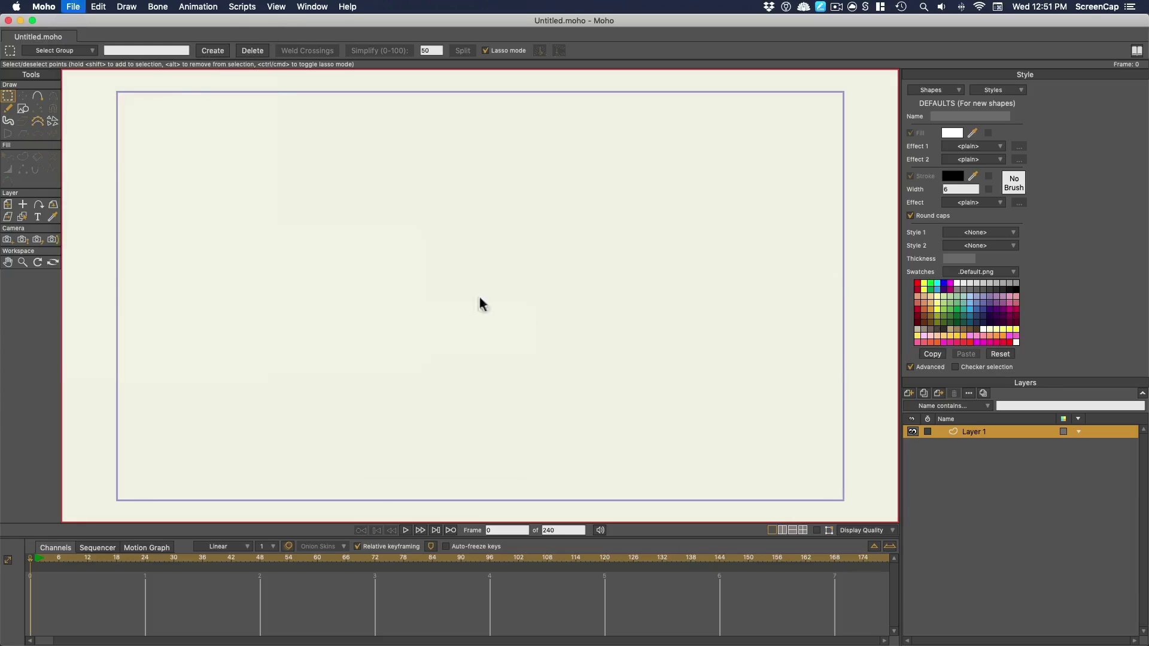
click(515, 165)
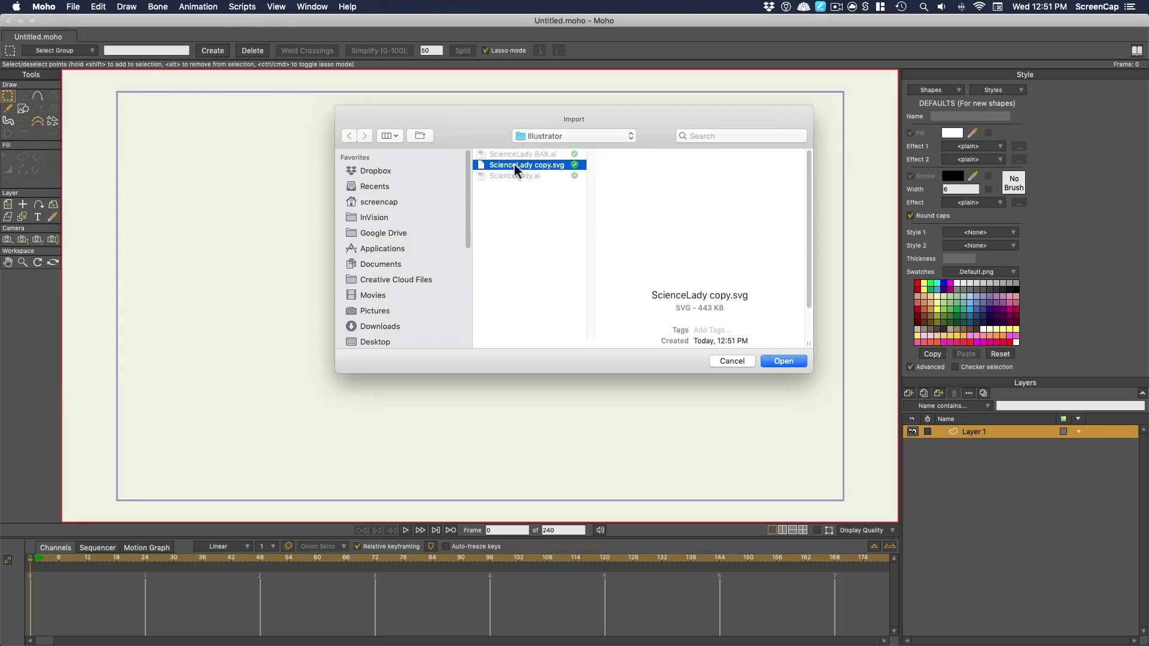
click(783, 362)
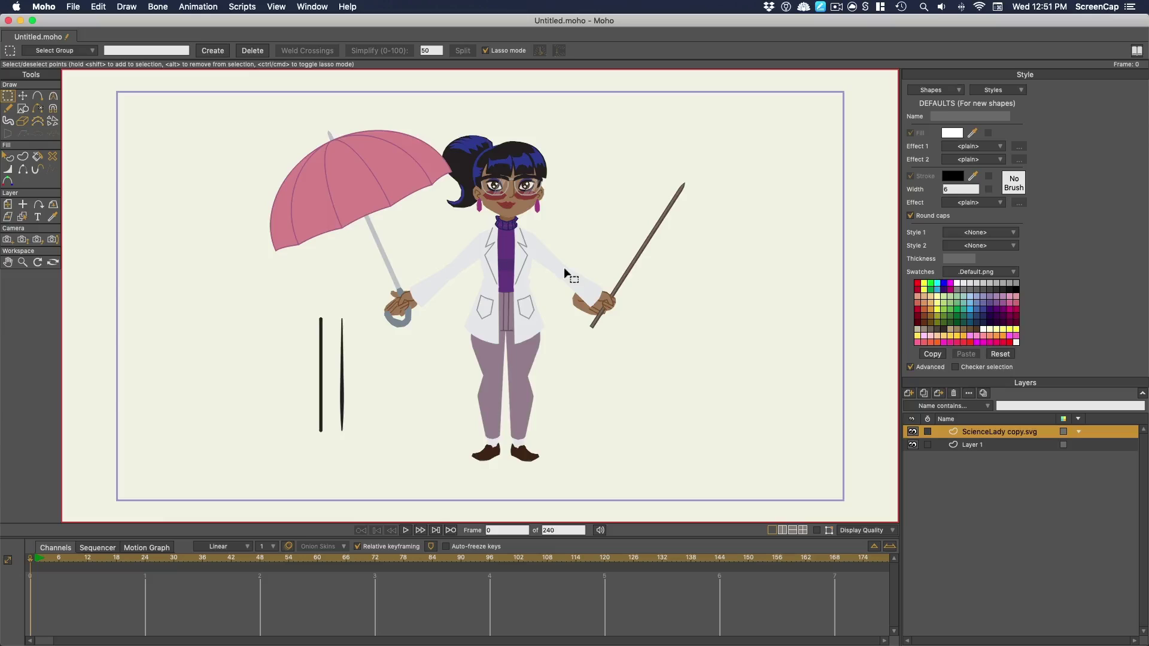
Step: Turn on the path display and deselect the points to examine how the two vertical lines were imported
scroll(465, 279, up, 3)
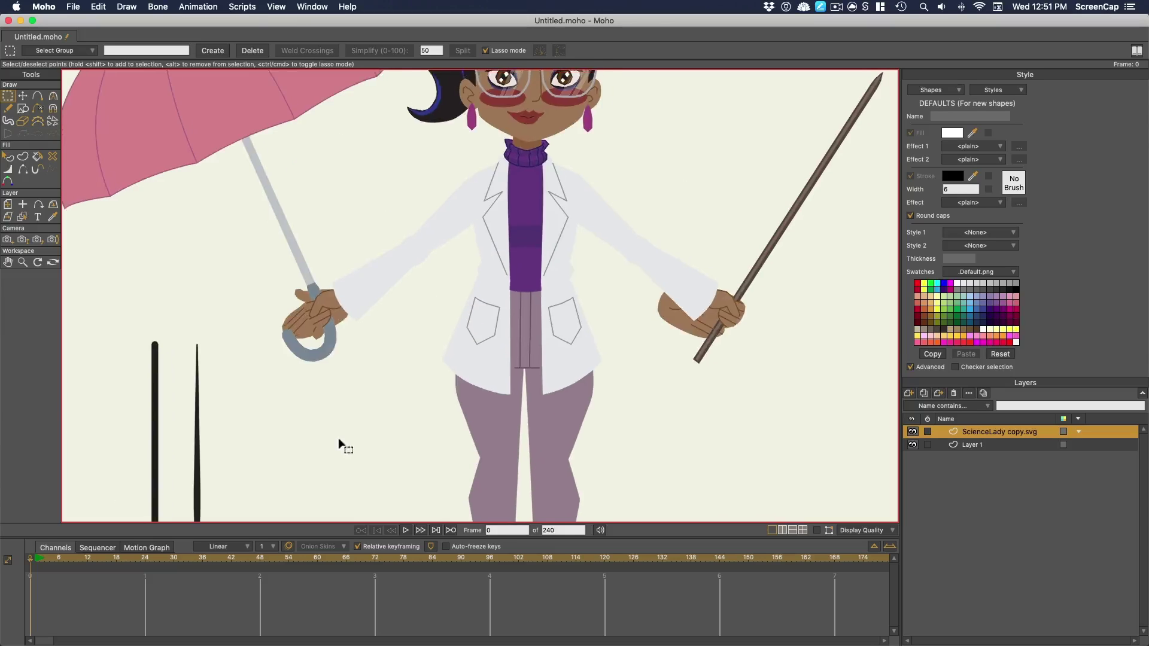
scroll(507, 302, up, 5)
click(24, 96)
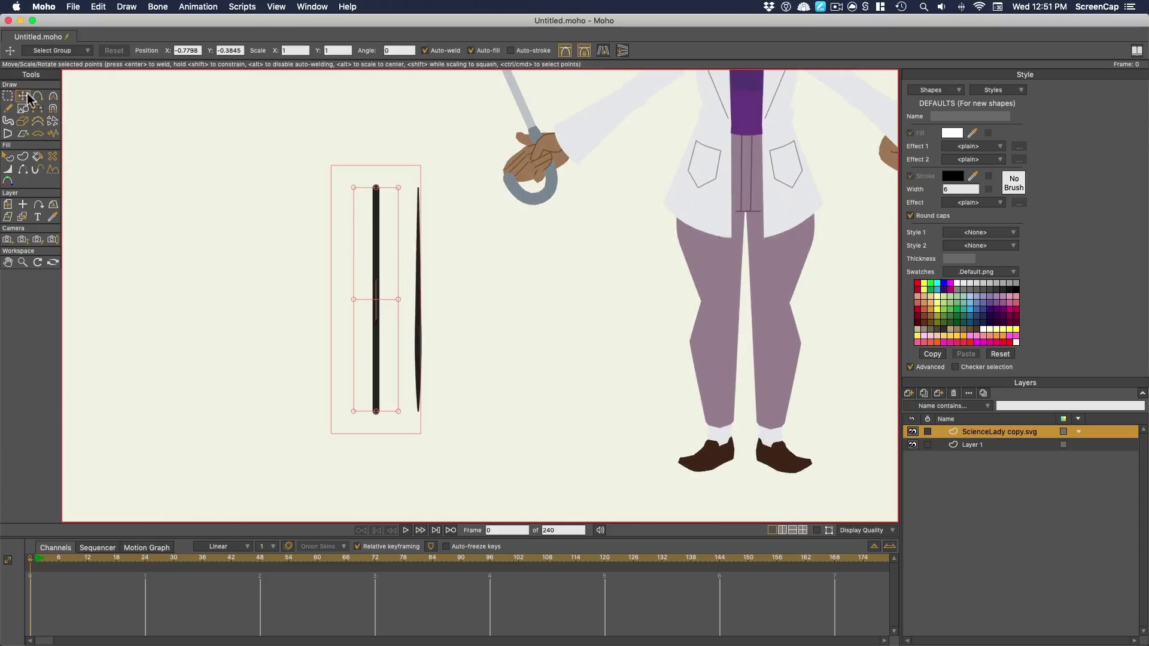
click(816, 530)
scroll(520, 315, up, 4)
click(421, 263)
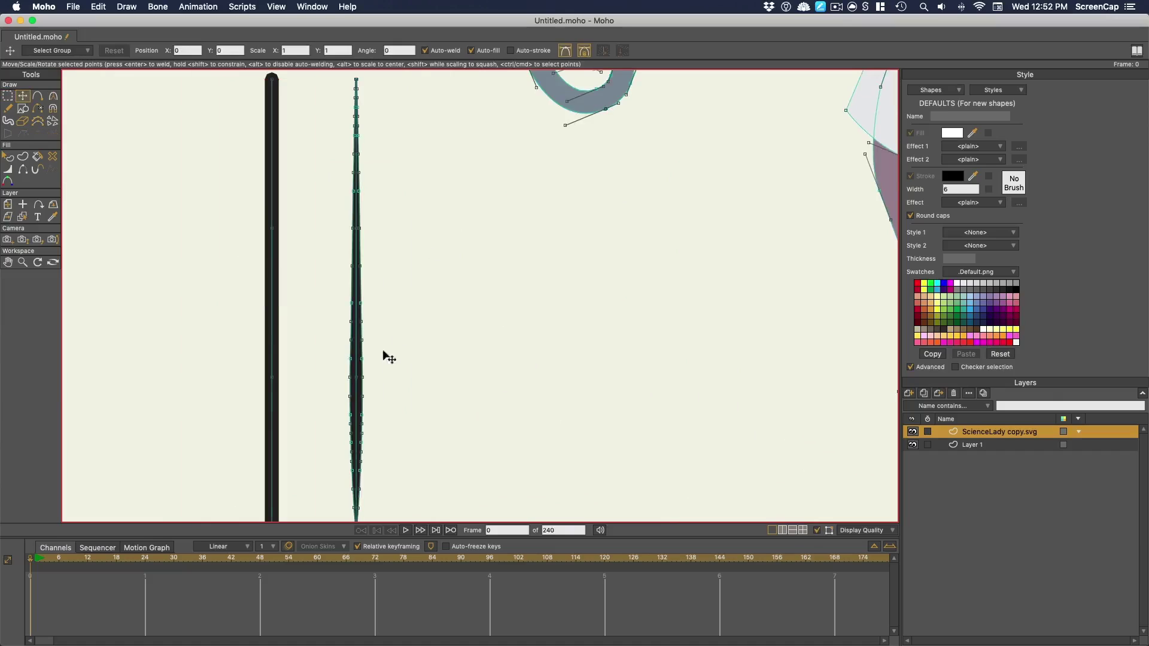
Step: Try moving an edge point of the tapered line's outline and undo the change
drag(362, 360, 332, 356)
key(super+z)
key(super+z)
Step: Adjust a point on the uniform-width vertical line and add extra points along its path
mouse_move(273, 229)
mouse_down()
mouse_move(146, 245)
mouse_move(318, 246)
mouse_move(273, 226)
mouse_up()
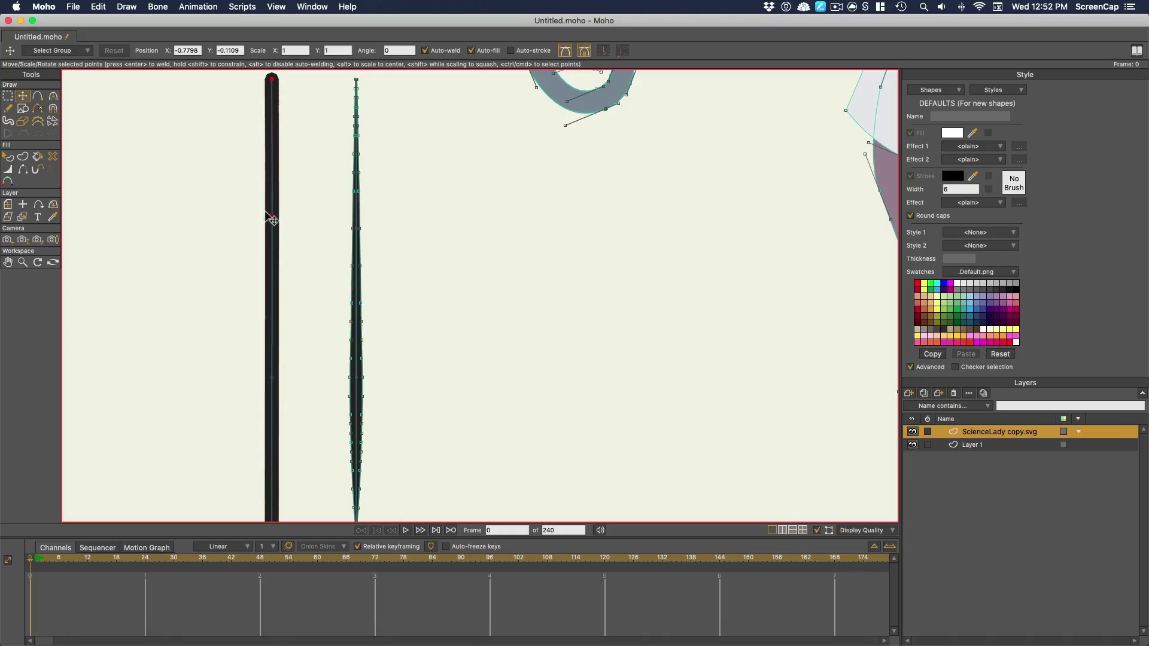
click(40, 97)
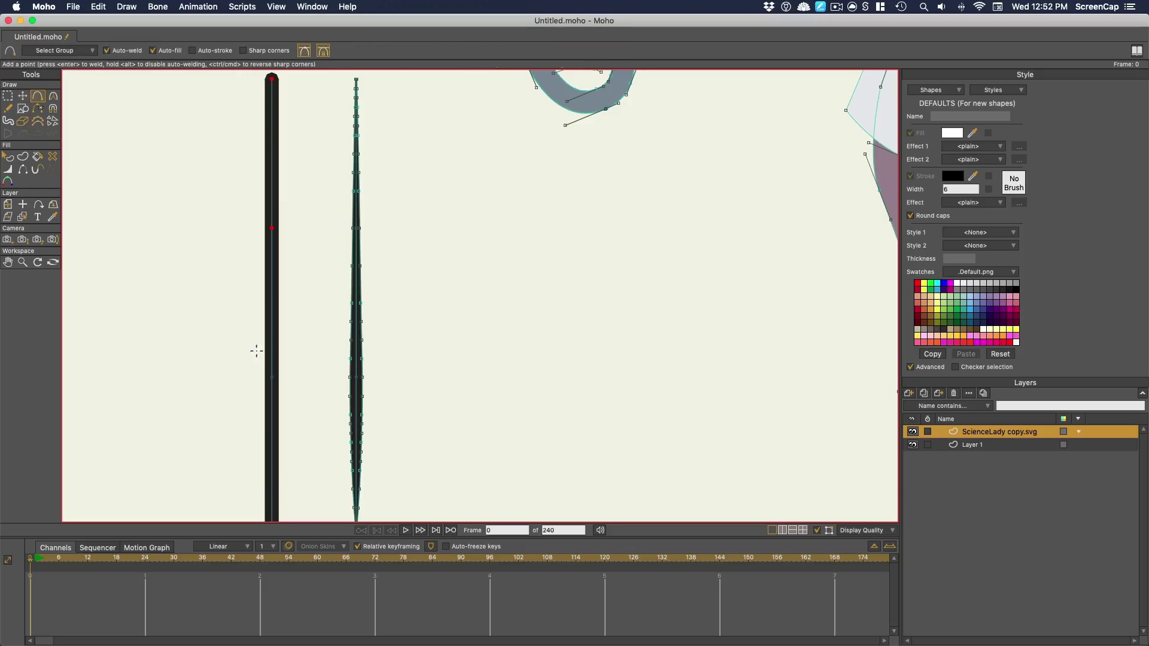
scroll(358, 359, down, 2)
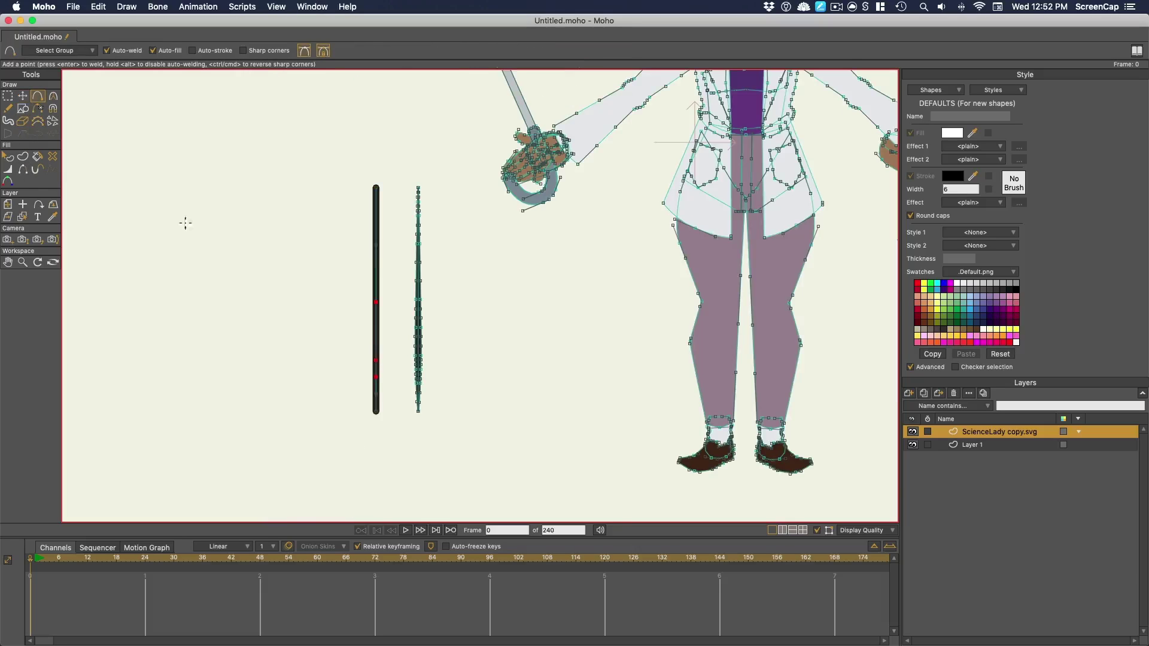
Step: Taper both ends of the uniform-width vertical line with the Line Width tool
click(9, 170)
drag(380, 188, 353, 195)
drag(377, 412, 356, 415)
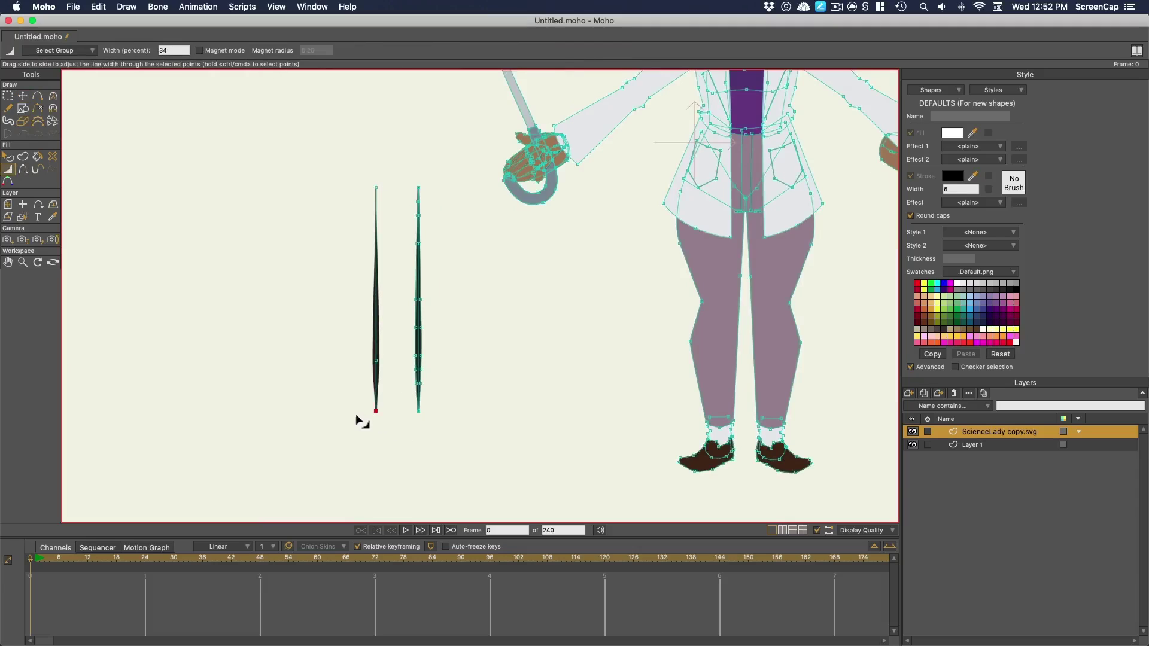
Step: Rename the imported character layer as ScienceLady
scroll(395, 357, up, 3)
scroll(85, 115, down, 1)
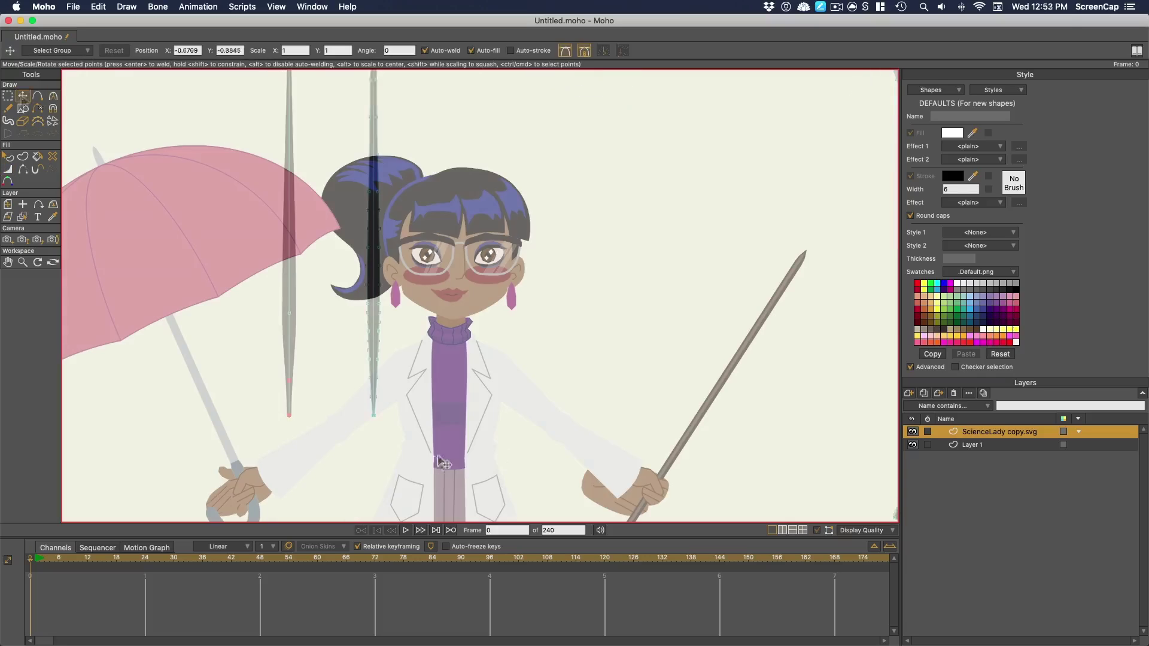
double_click(1019, 433)
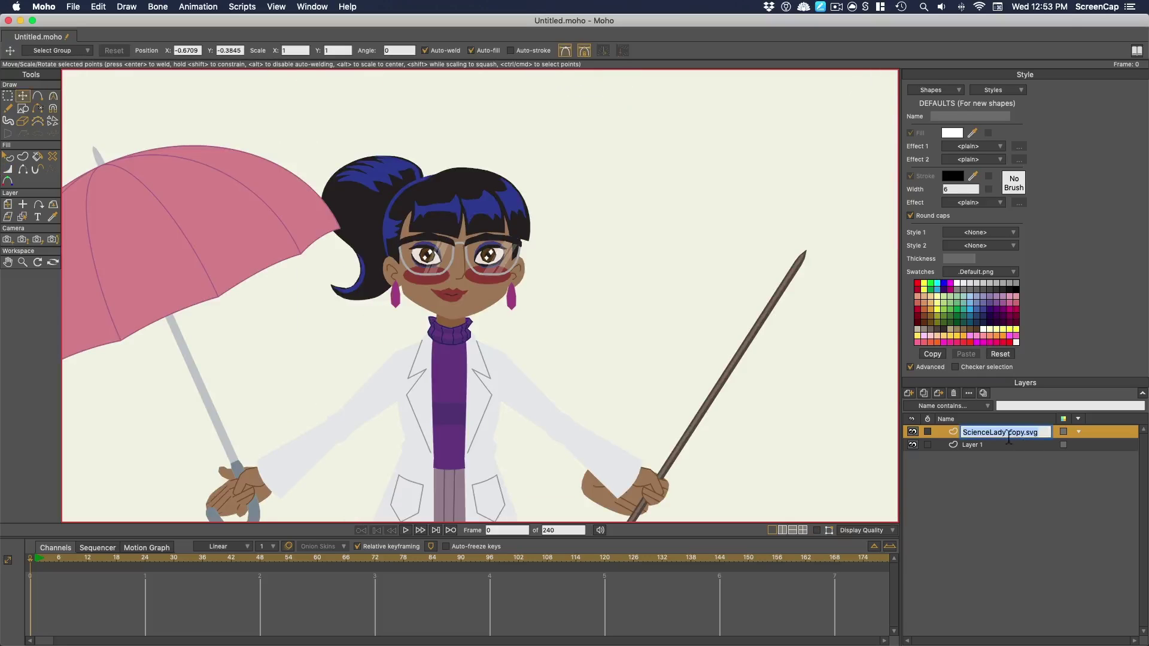
drag(1003, 433, 1039, 432)
key(BackSpace)
key(Return)
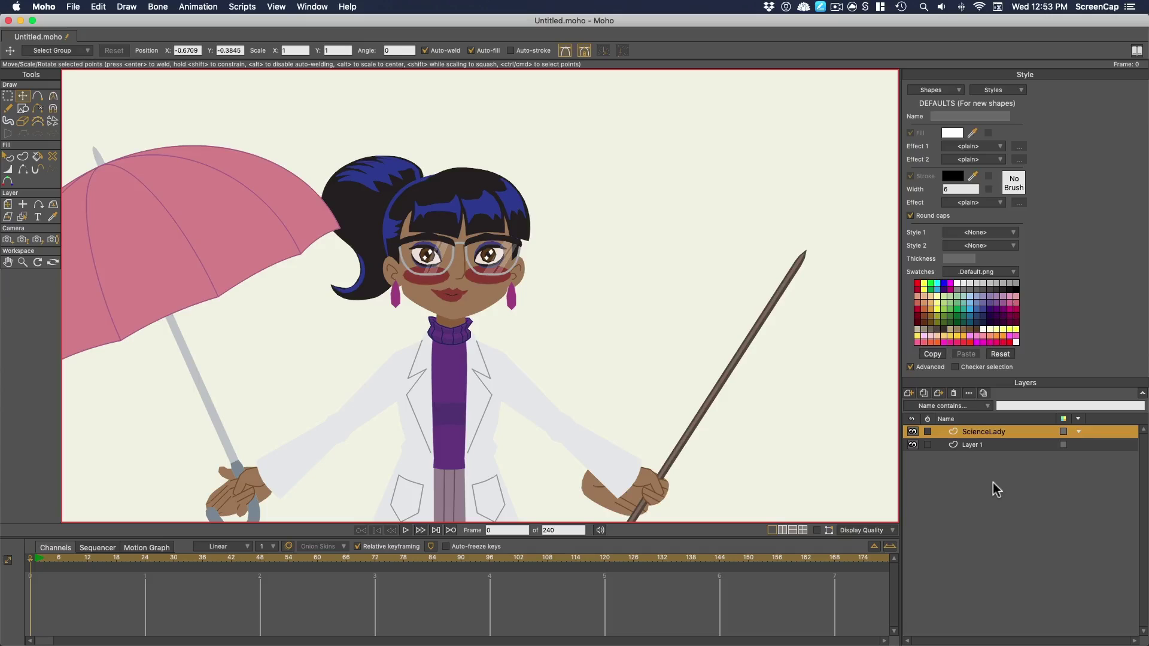
Step: Show the vector paths, select the ponytail shapes and cut them from the ScienceLady layer
click(816, 530)
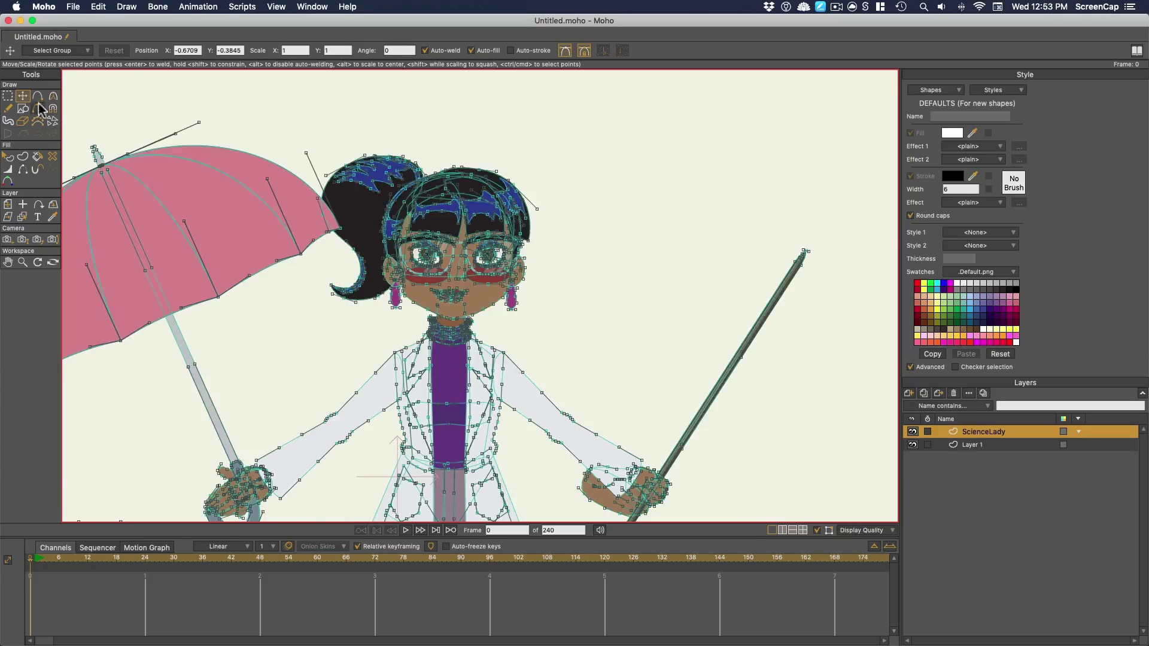
scroll(267, 123, up, 5)
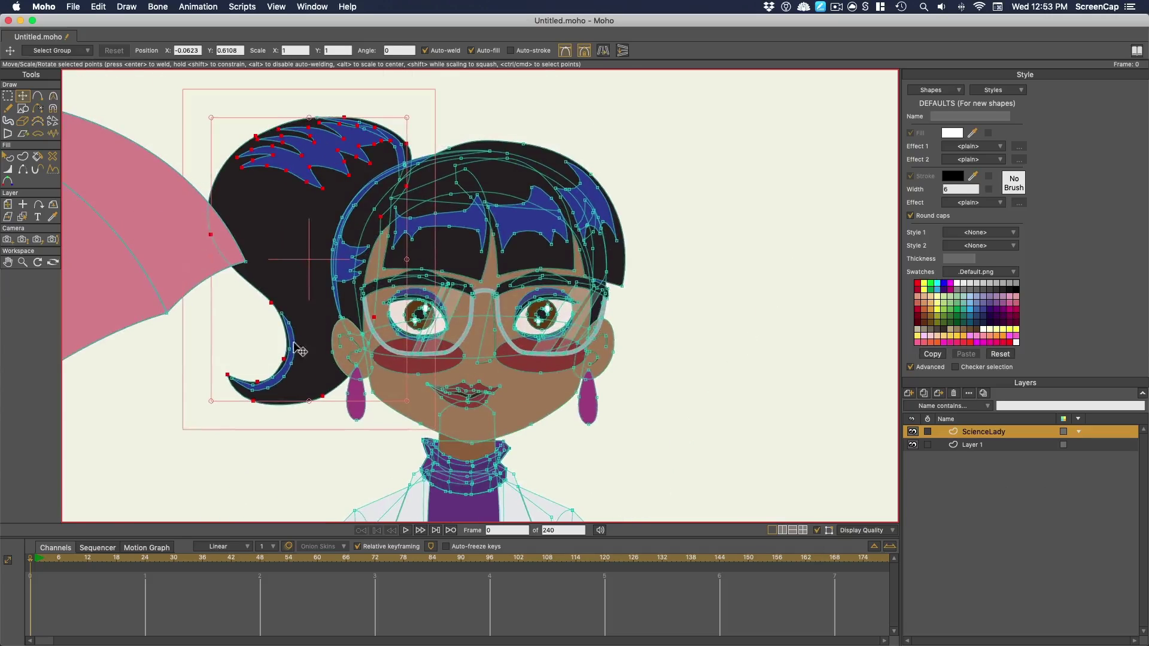
double_click(332, 154)
key(super+x)
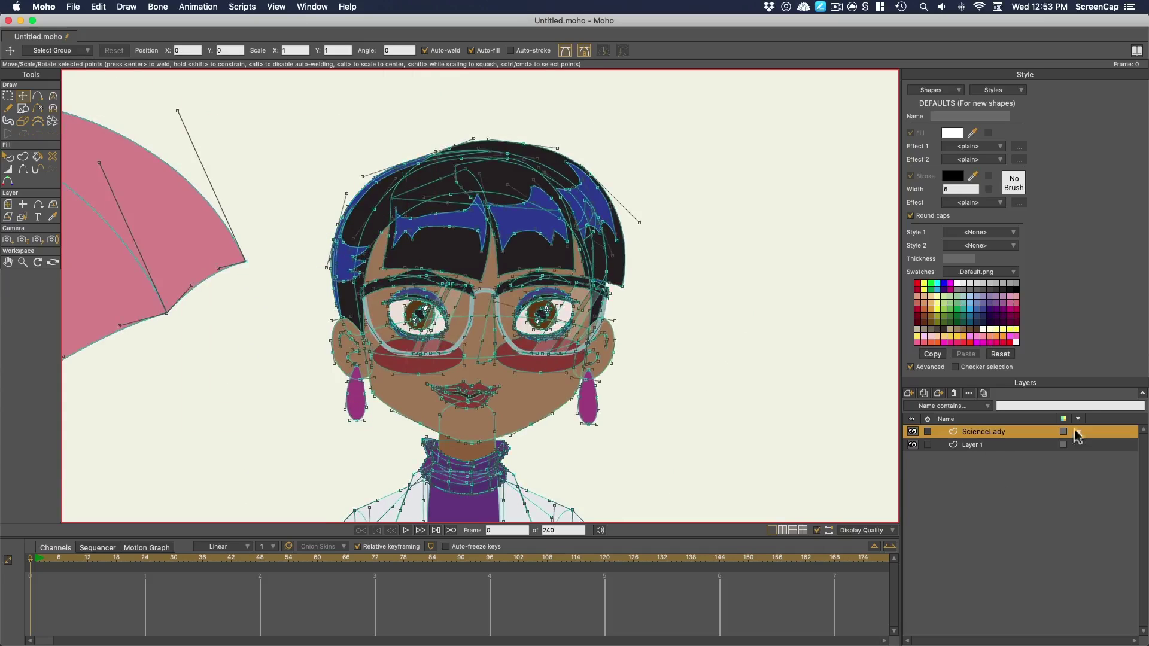
Step: Create a new vector layer named Ponytail
click(909, 393)
click(924, 411)
text(Ponytail)
key(Return)
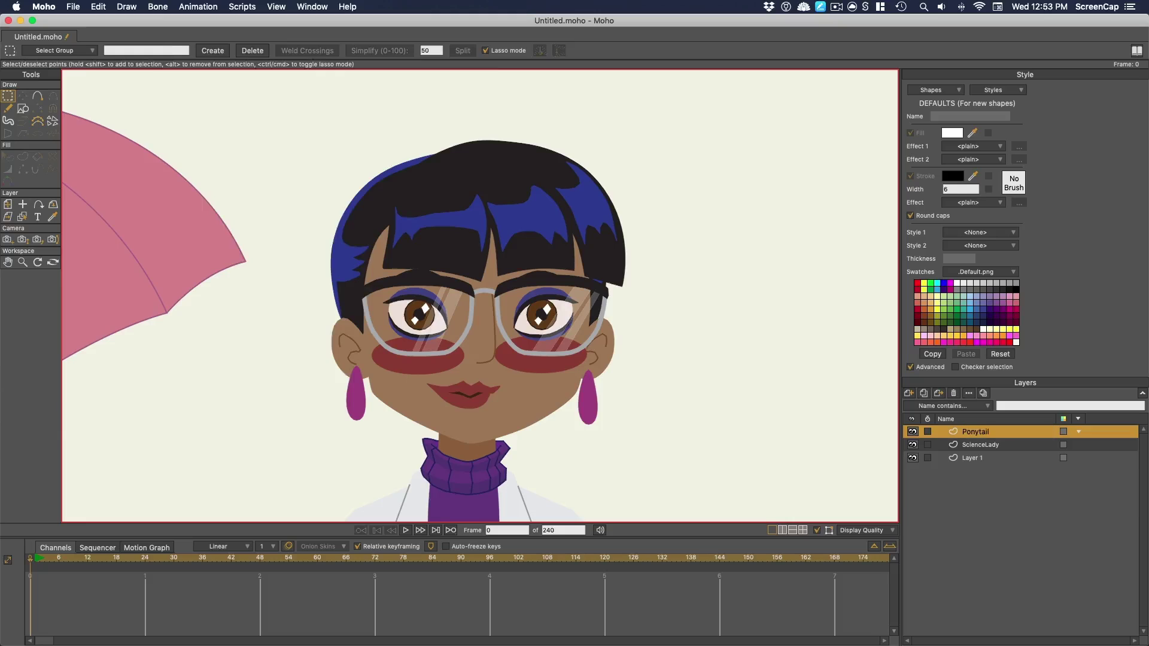
Step: Paste the cut ponytail shapes into the Ponytail layer and move that layer to the bottom of the layer stack
key(super+v)
drag(981, 434, 984, 501)
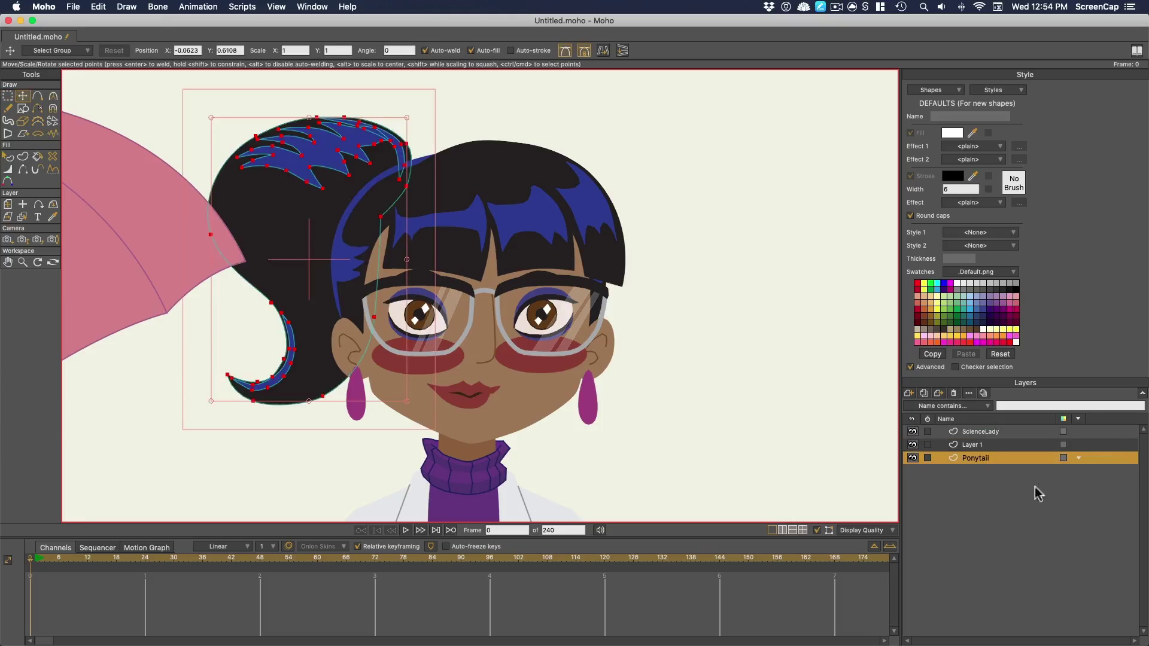
Step: Switch back to the ScienceLady layer and select the blue highlight shape on the front bangs
click(516, 222)
click(999, 433)
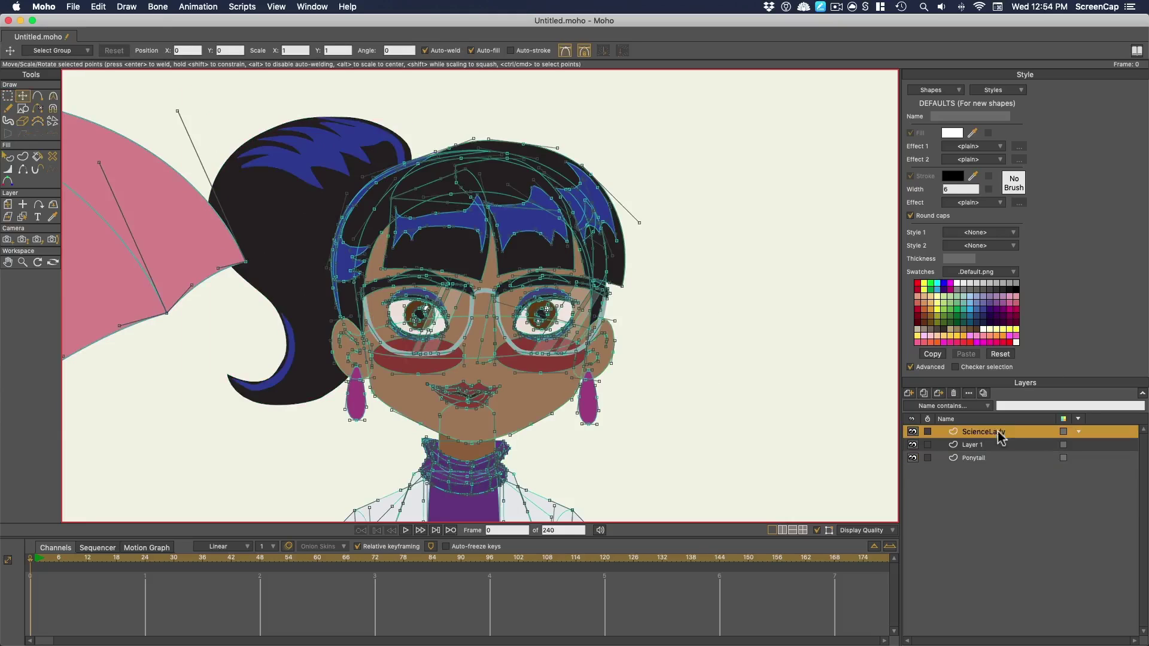
double_click(469, 228)
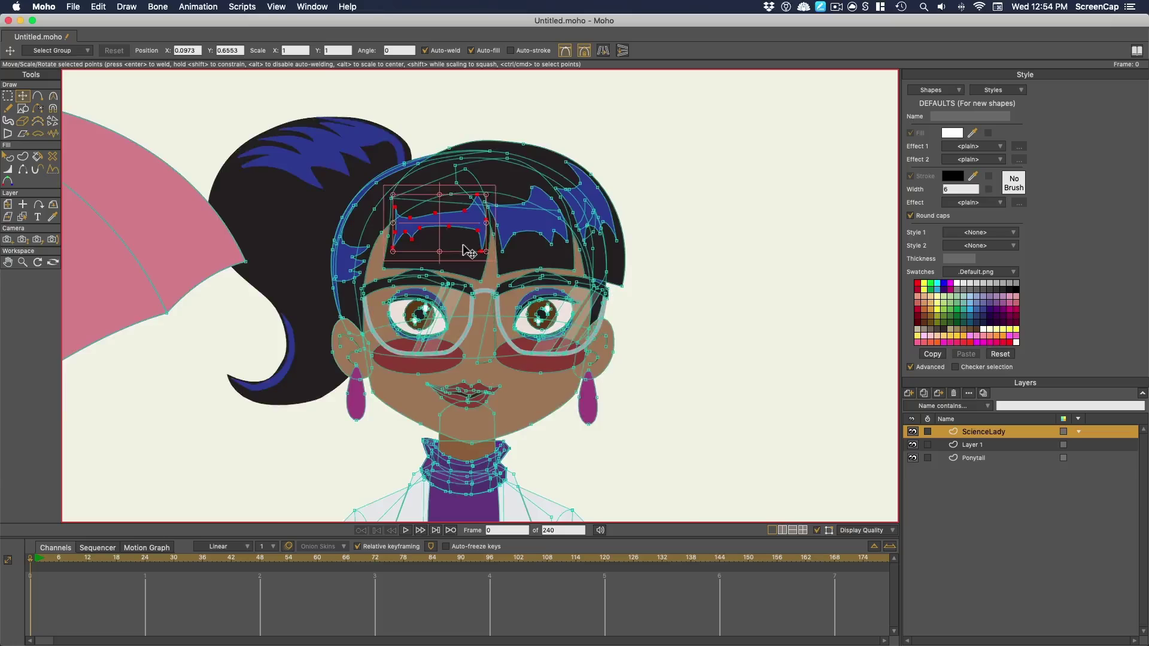